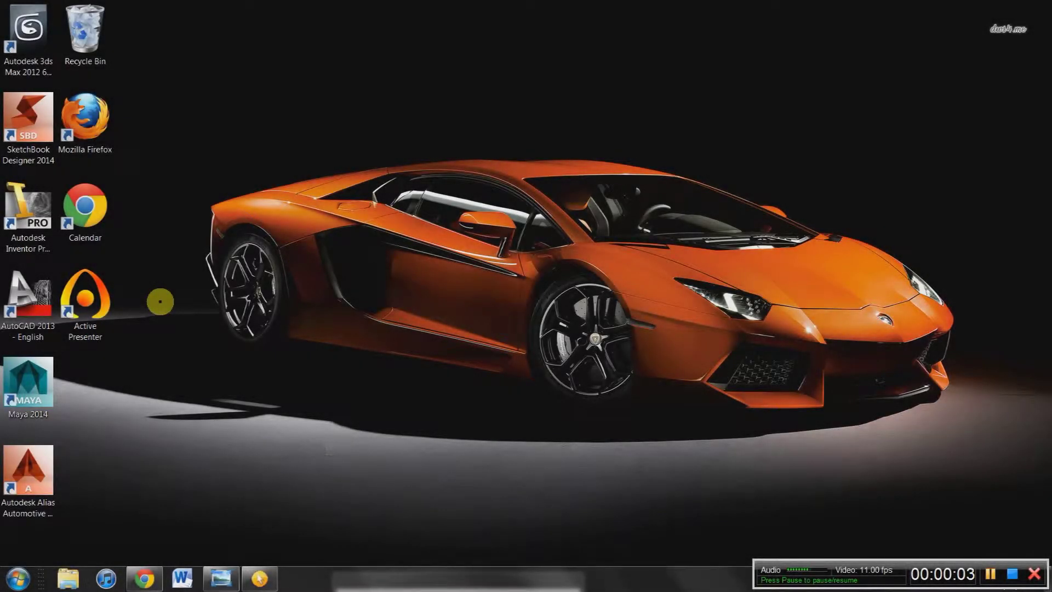
# Step: Launch Autodesk Inventor Professional and open its list of projects
pyautogui.doubleClick(23, 214)
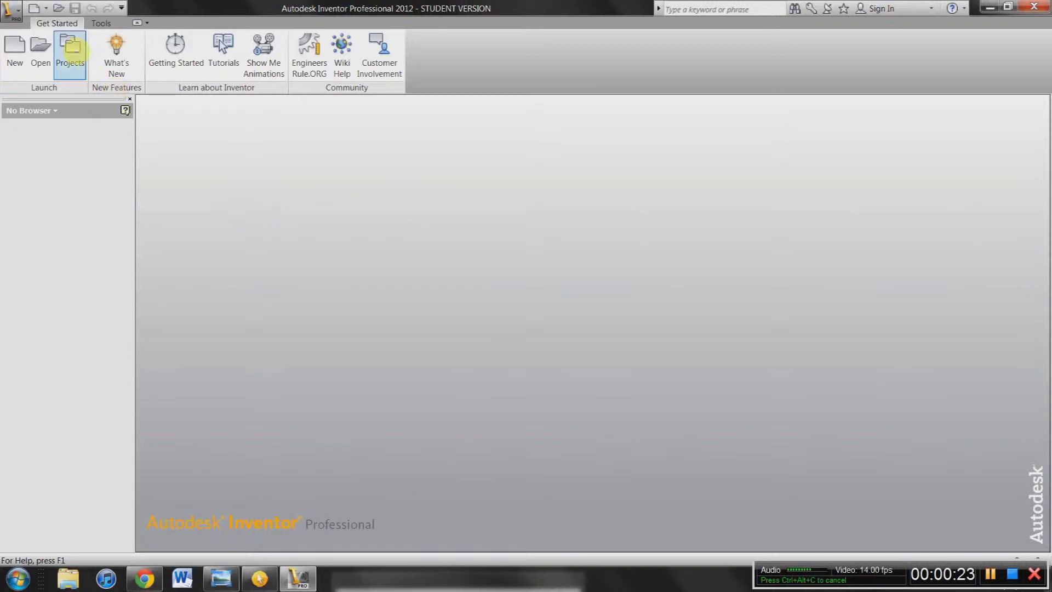
pyautogui.click(71, 47)
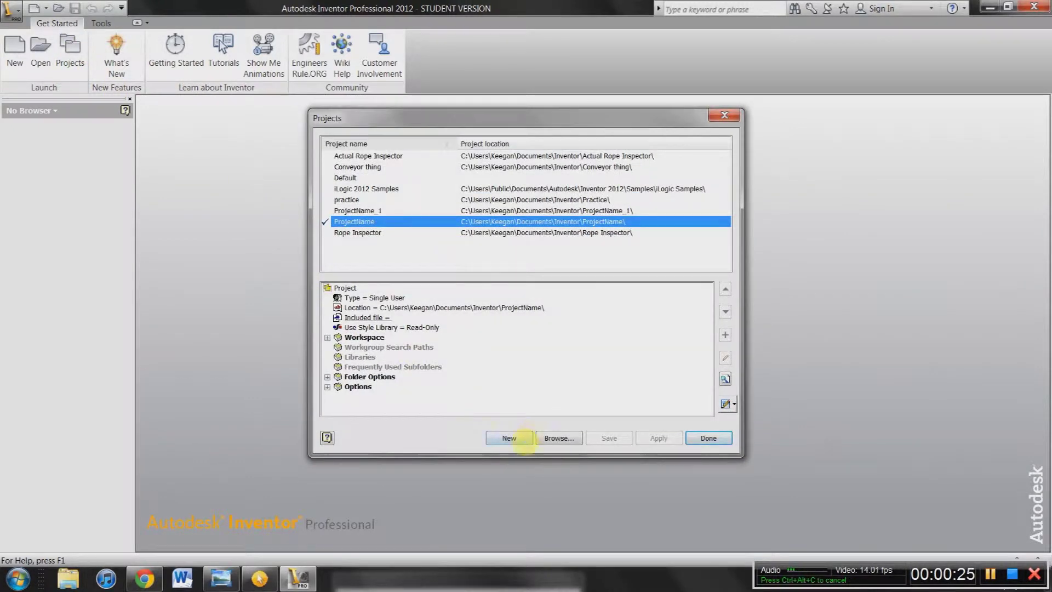
pyautogui.click(509, 437)
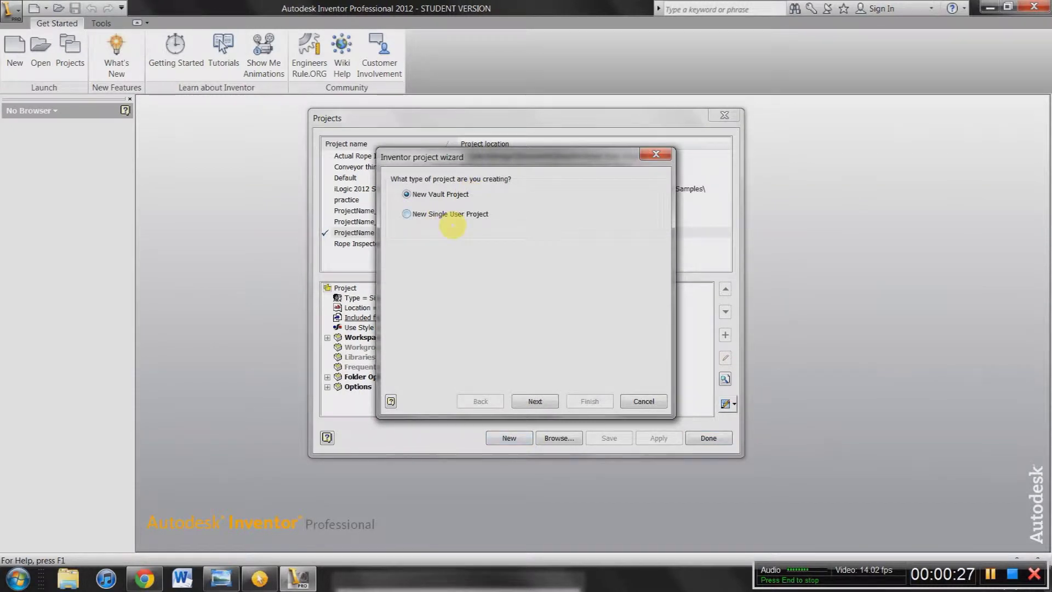
pyautogui.click(444, 214)
pyautogui.click(535, 401)
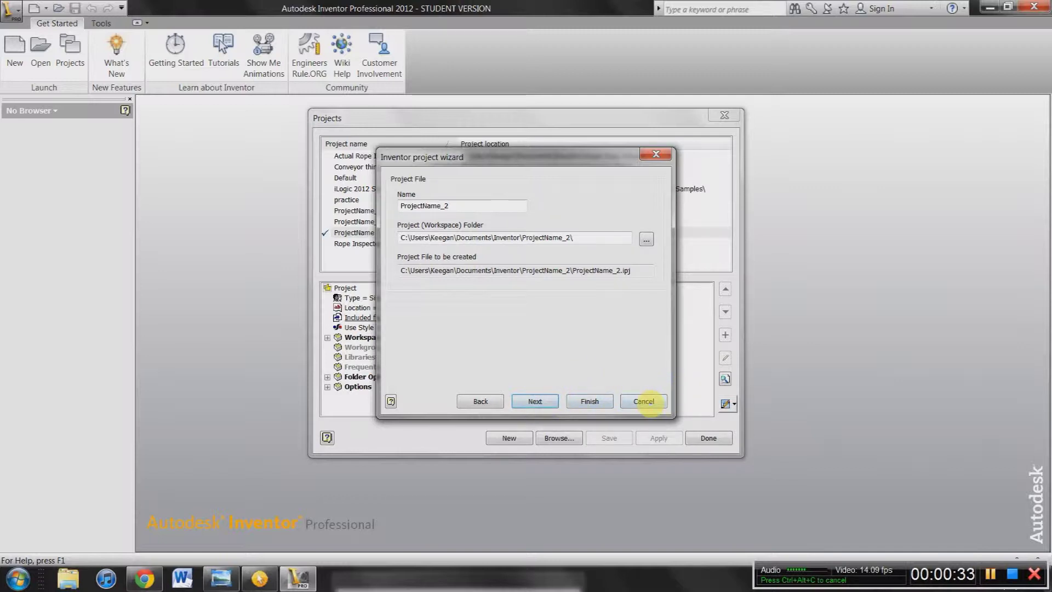
pyautogui.click(644, 401)
# Step: Activate the existing ProjectName_1 project and create a new part from the Standard.ipt template
pyautogui.click(365, 222)
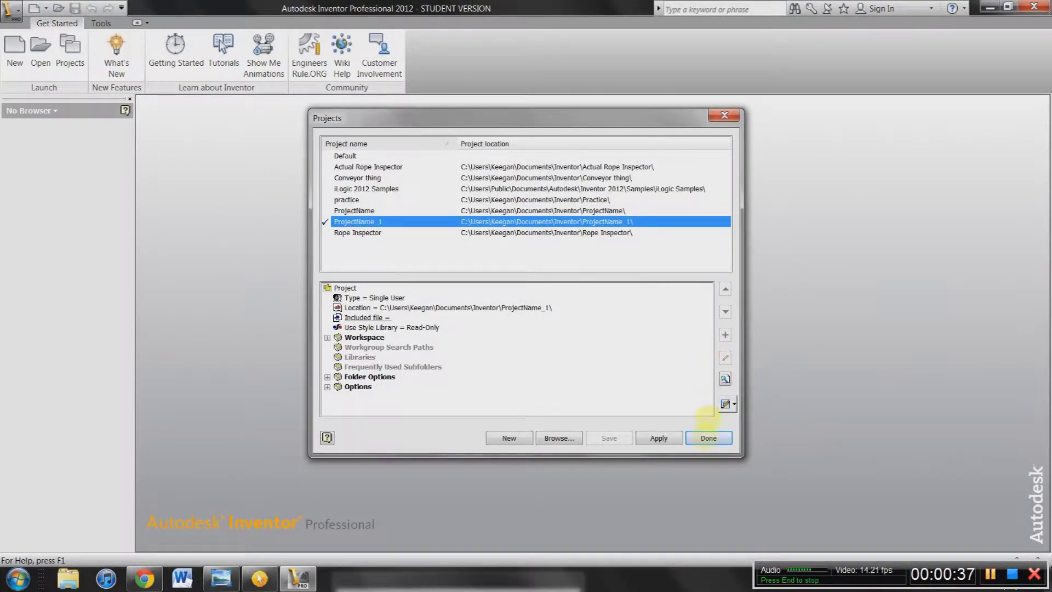
pyautogui.click(707, 438)
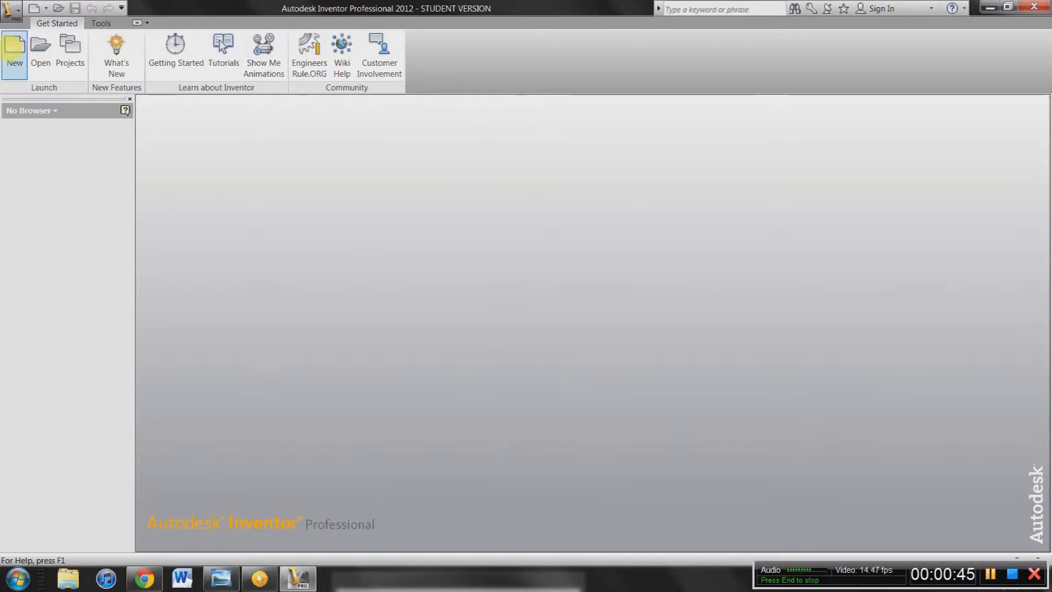
pyautogui.click(14, 46)
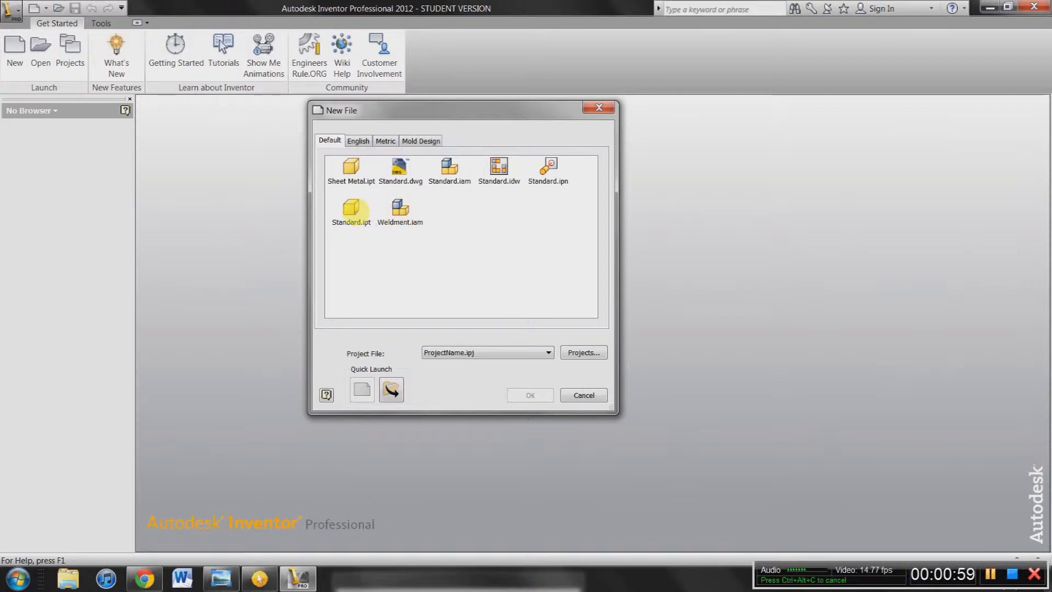
pyautogui.doubleClick(352, 210)
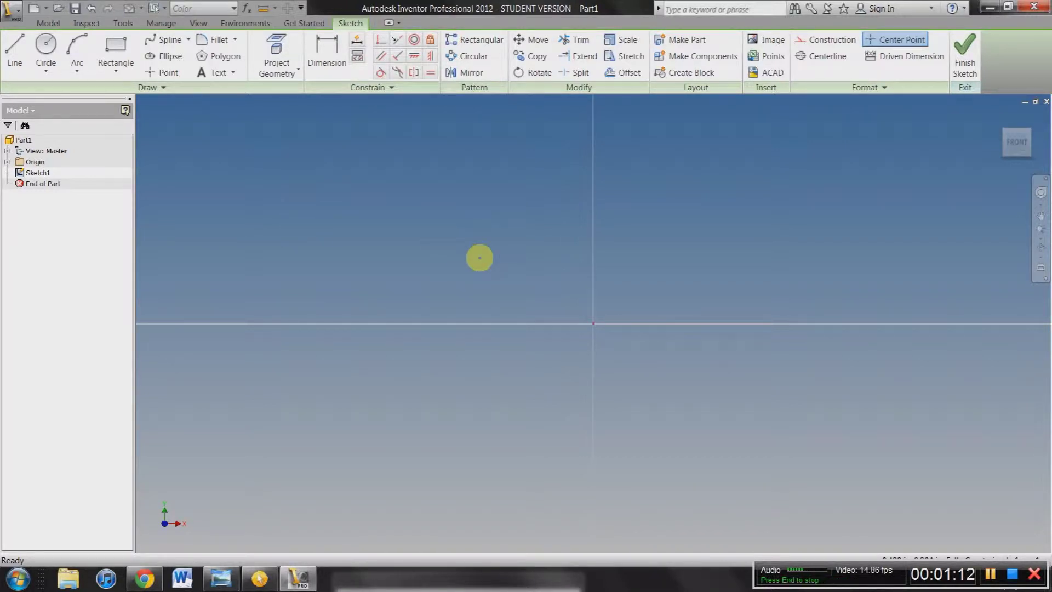
# Step: Sketch a circle with a 2 in diameter centred on the origin
pyautogui.click(16, 52)
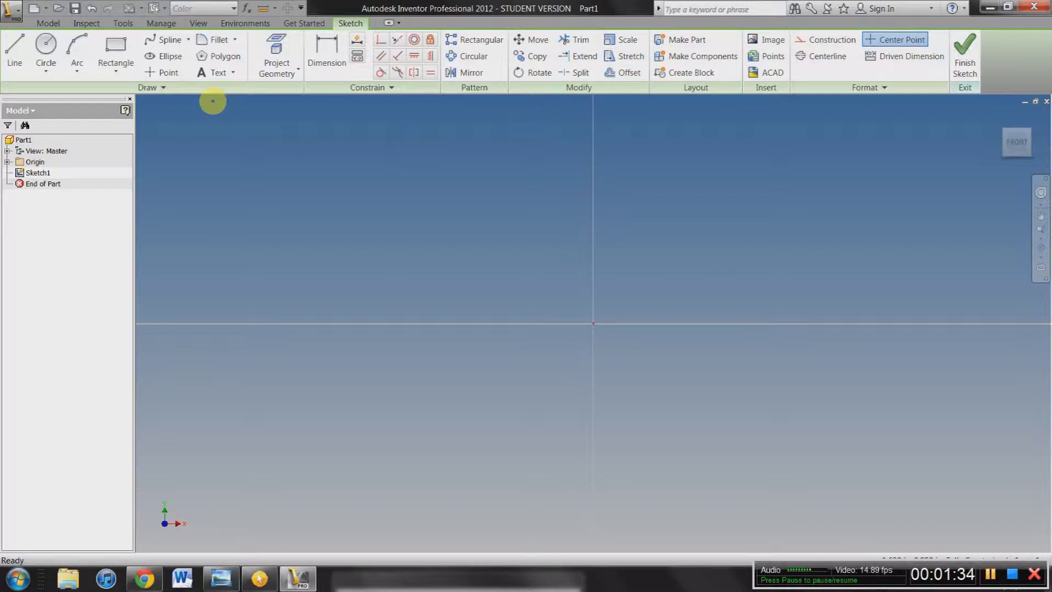
pyautogui.click(48, 48)
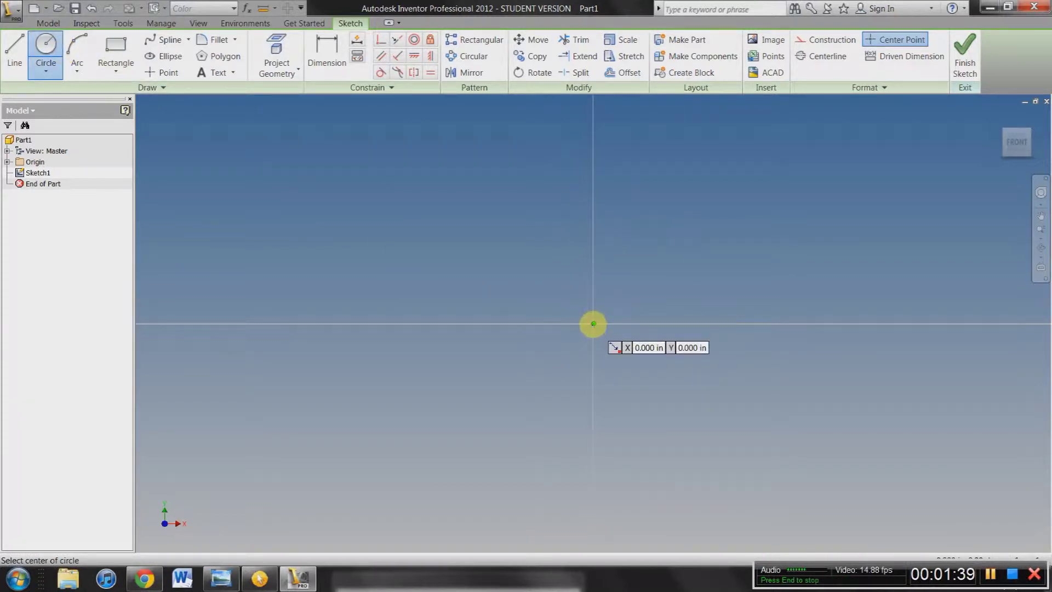
pyautogui.click(593, 324)
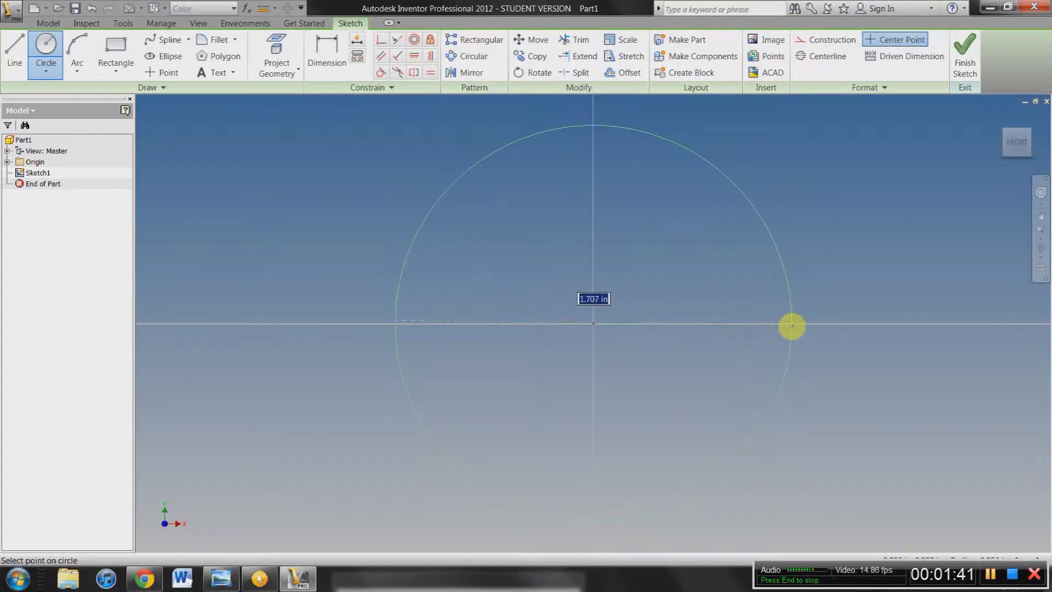
pyautogui.write('2')
pyautogui.press('Return')
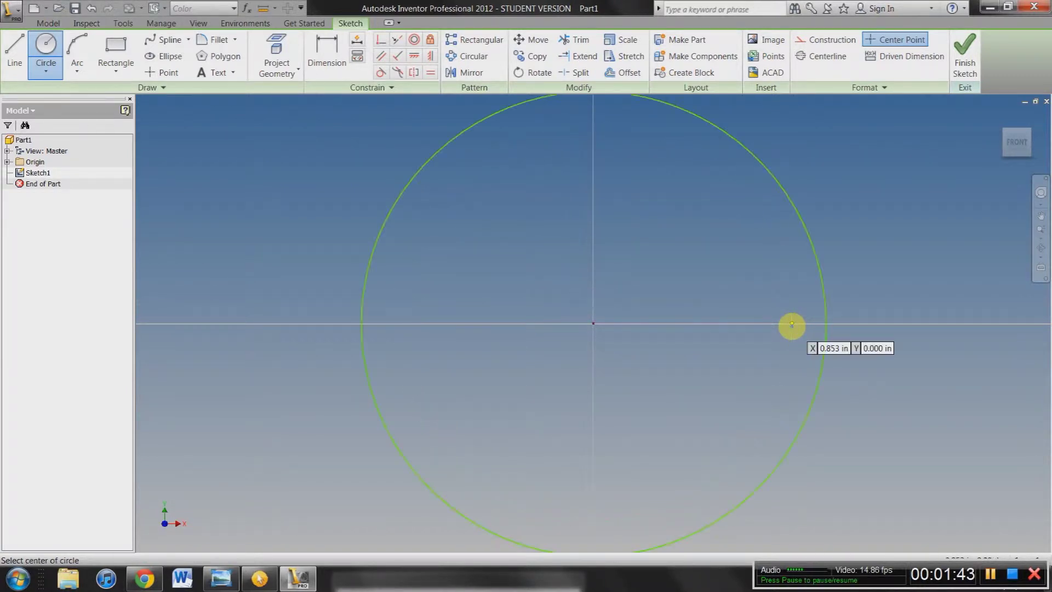
pyautogui.press('Escape')
pyautogui.scroll(-3, 912, 335)
pyautogui.scroll(-2, 911, 335)
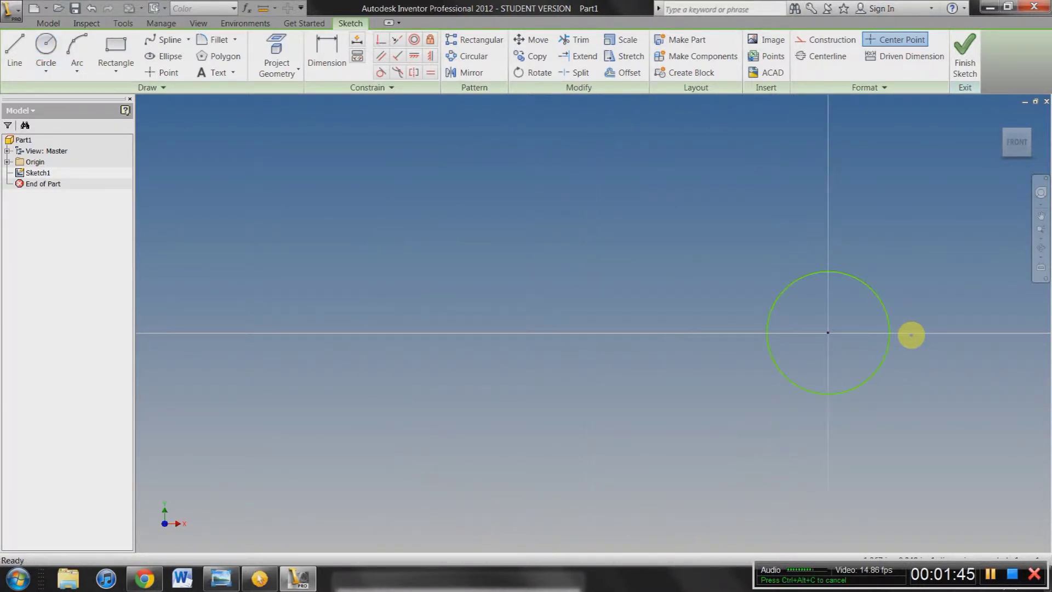
pyautogui.scroll(4, 912, 334)
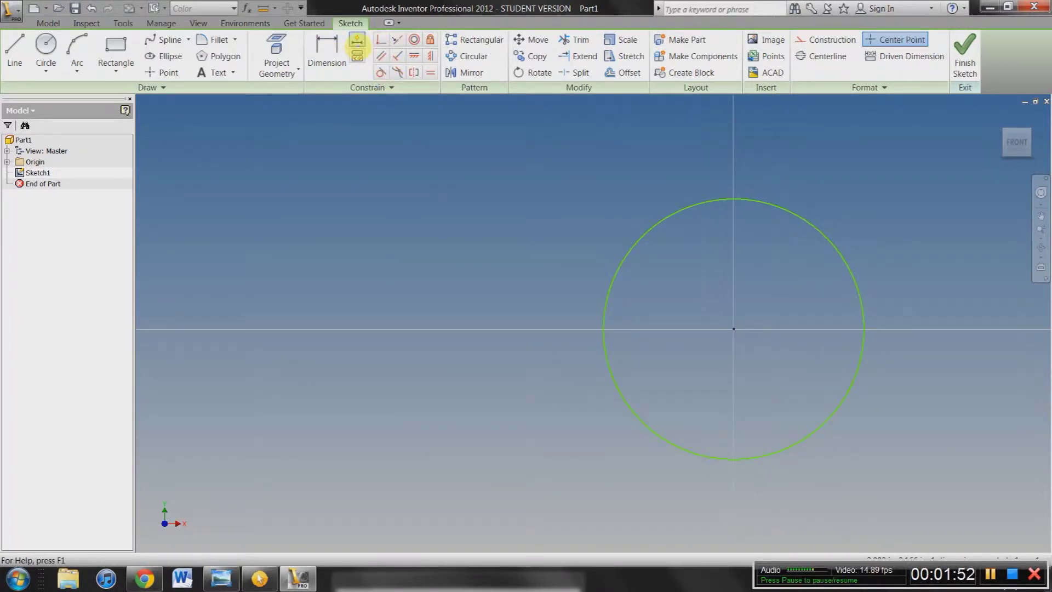
# Step: Dimension the circle's diameter, placing the label outside its upper-left edge
pyautogui.click(327, 48)
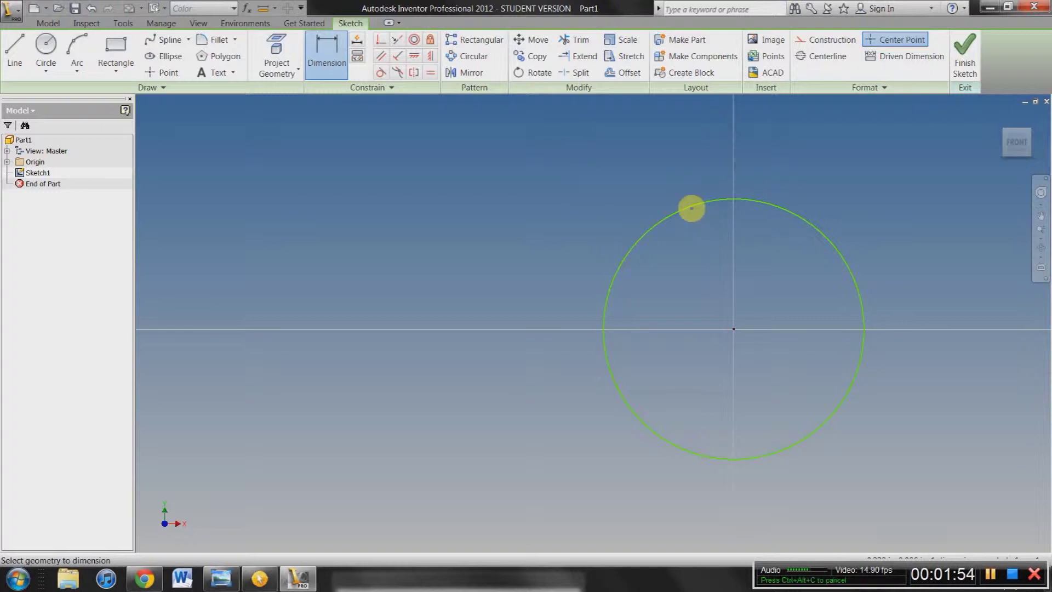
pyautogui.click(687, 211)
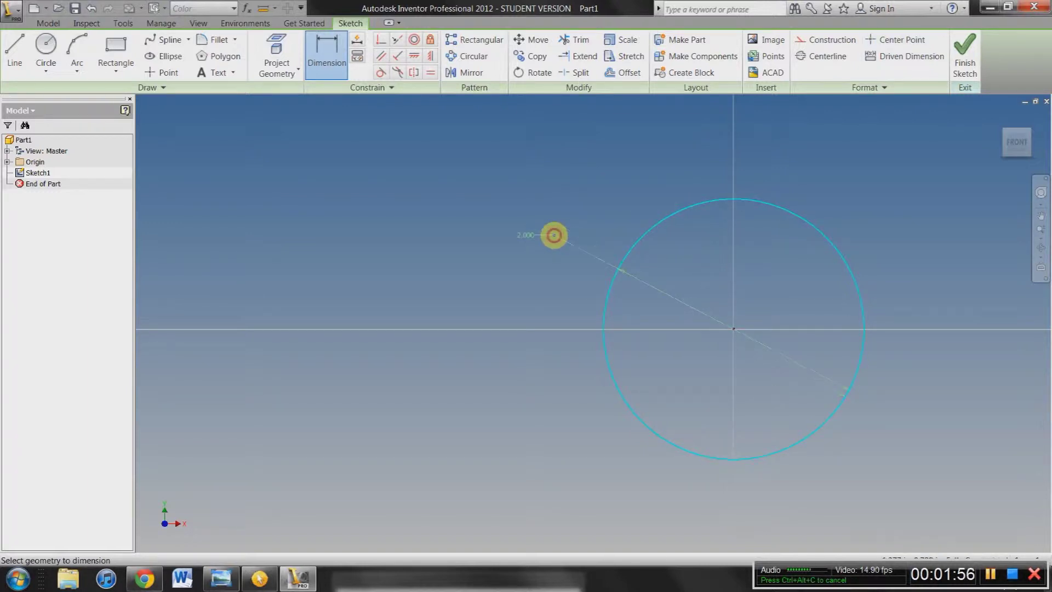
pyautogui.click(554, 235)
pyautogui.press('Escape')
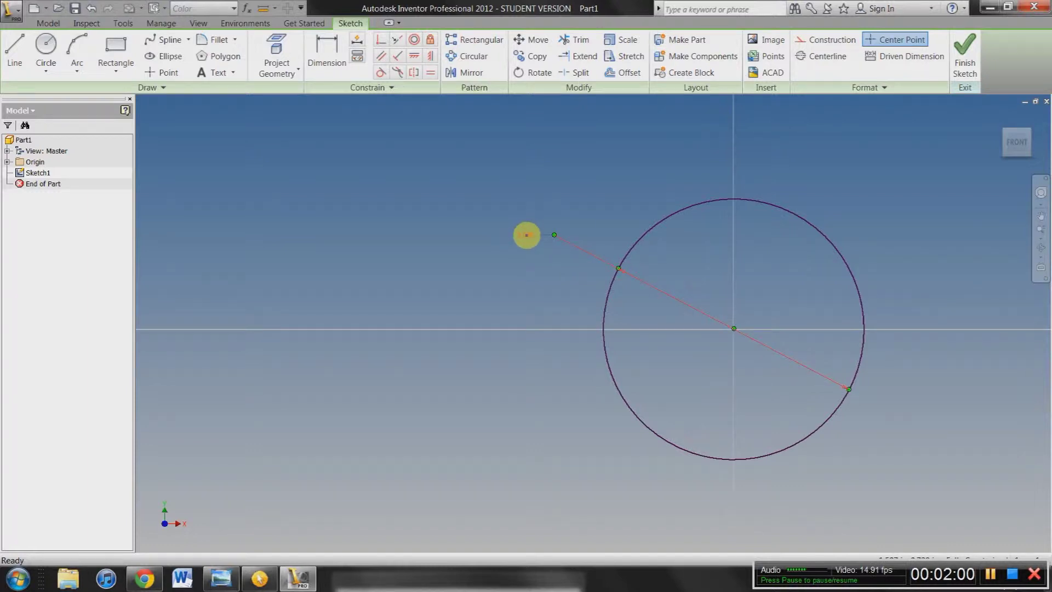
# Step: Set the circle's diameter dimension to 4 in as a trial, and set it back to 2 in
pyautogui.doubleClick(527, 235)
pyautogui.write('4')
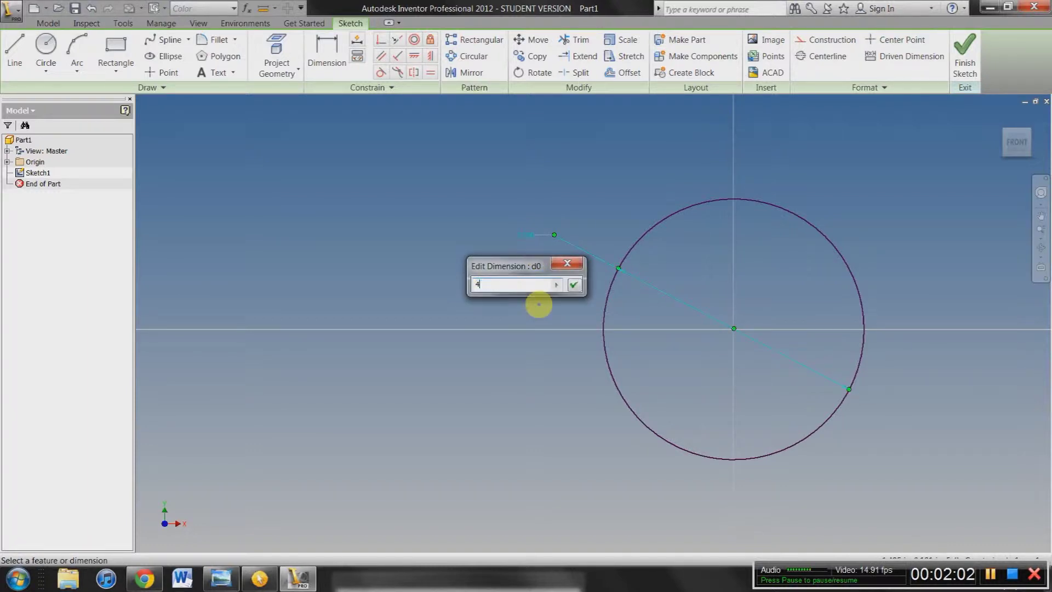
pyautogui.press('Return')
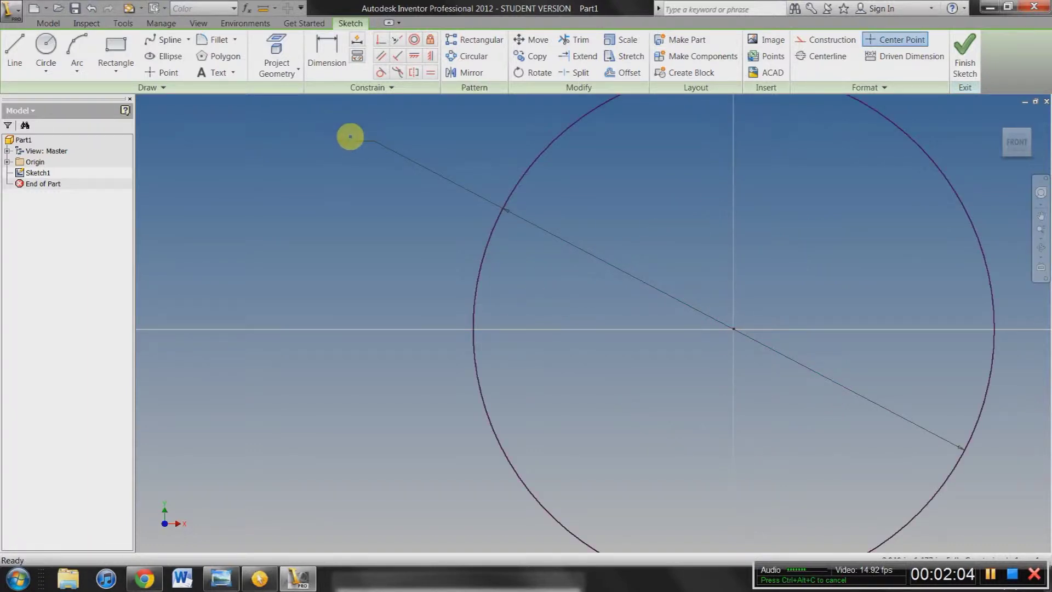
pyautogui.doubleClick(350, 142)
pyautogui.write('2')
pyautogui.press('Return')
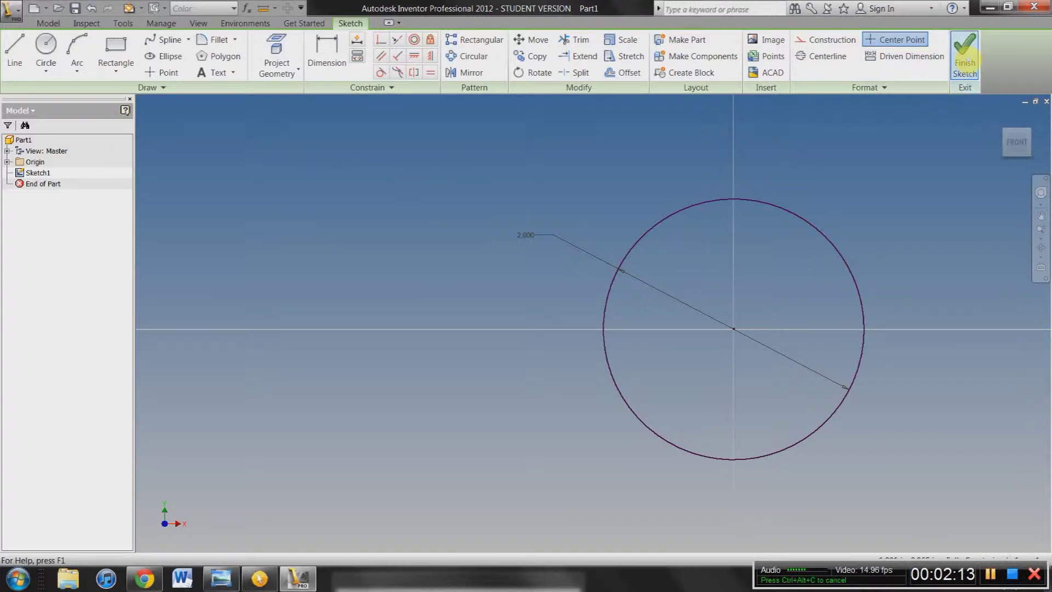
# Step: Finish the sketch and extrude the circular profile 1 in as a solid in Direction 1
pyautogui.click(966, 56)
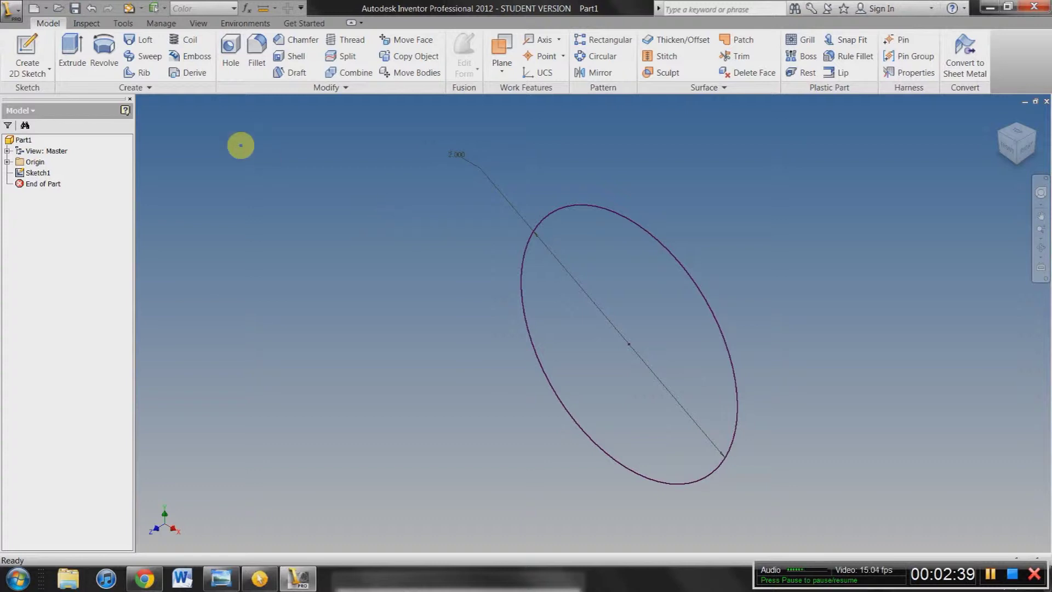
pyautogui.click(72, 58)
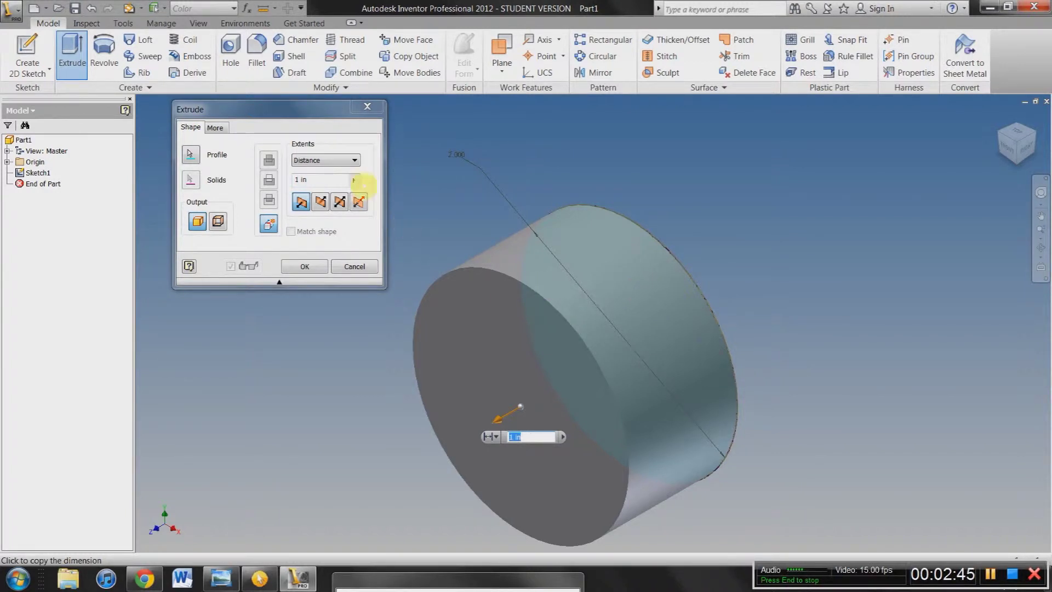
pyautogui.moveTo(314, 107); pyautogui.dragTo(220, 132)
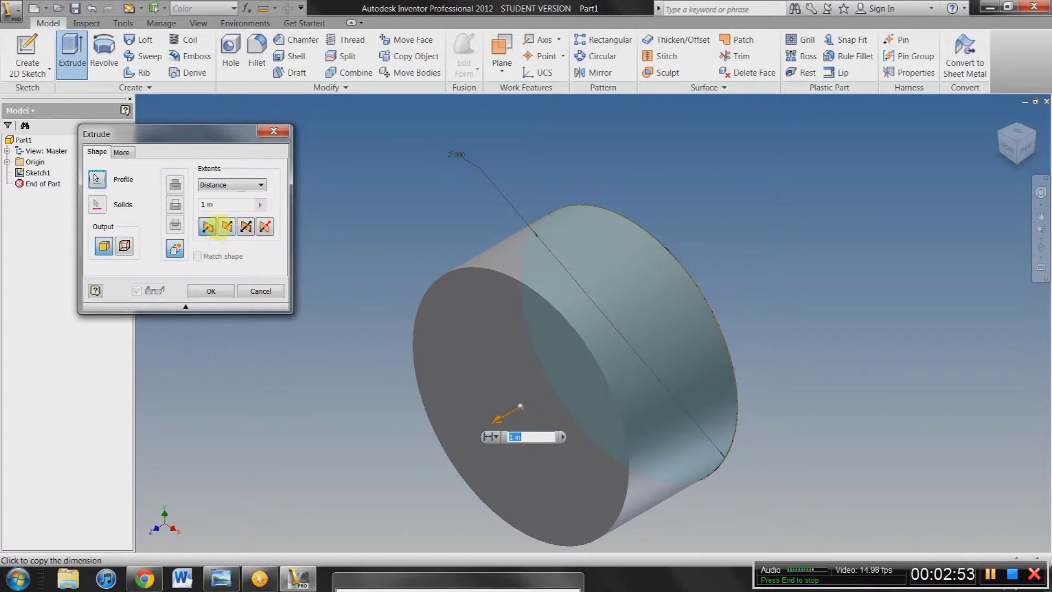
pyautogui.click(227, 226)
pyautogui.click(246, 226)
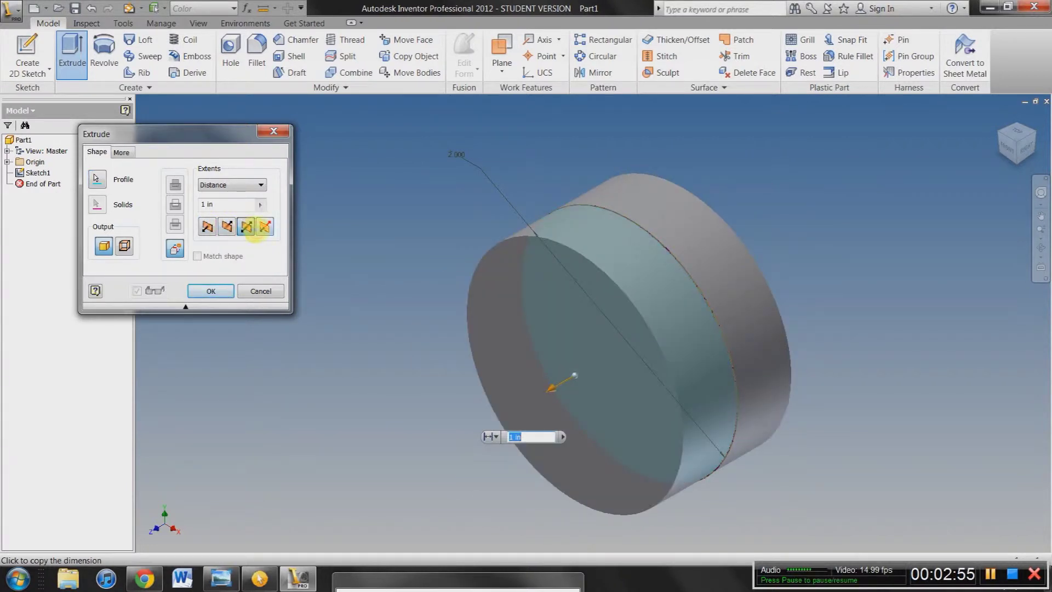
pyautogui.click(265, 226)
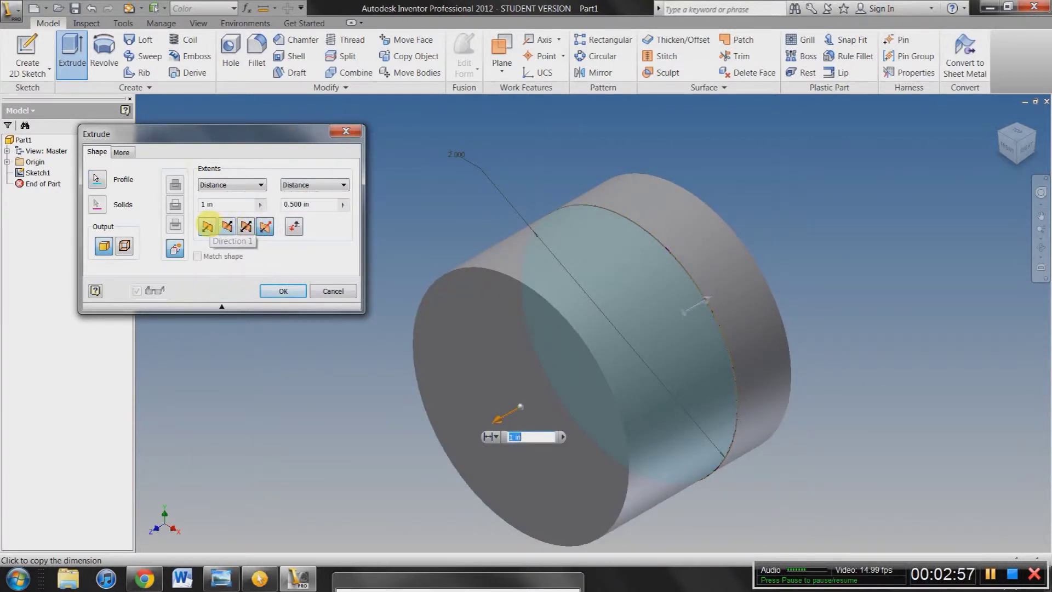
pyautogui.click(207, 227)
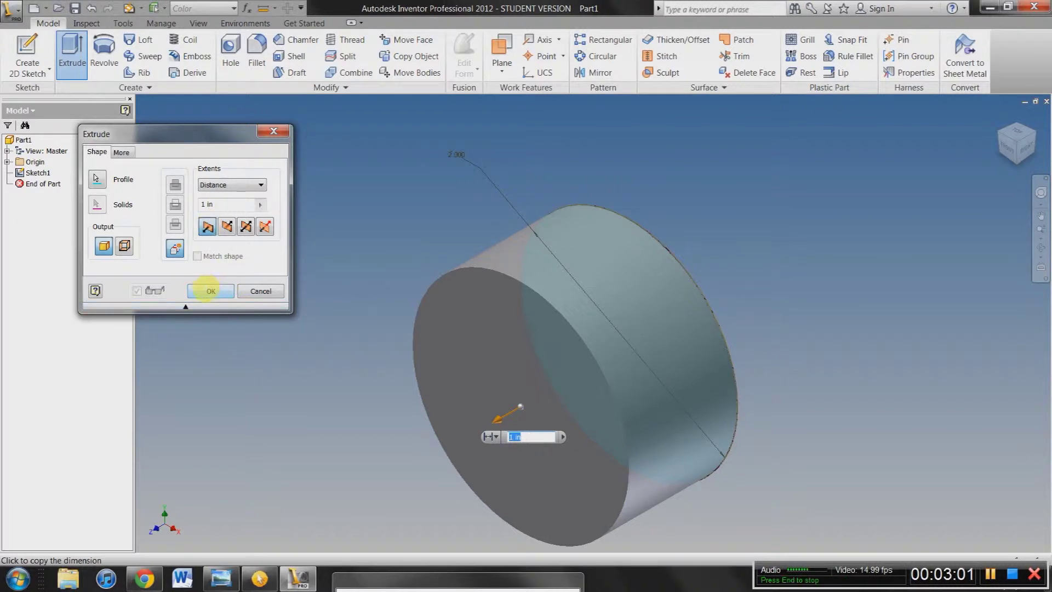
pyautogui.click(210, 291)
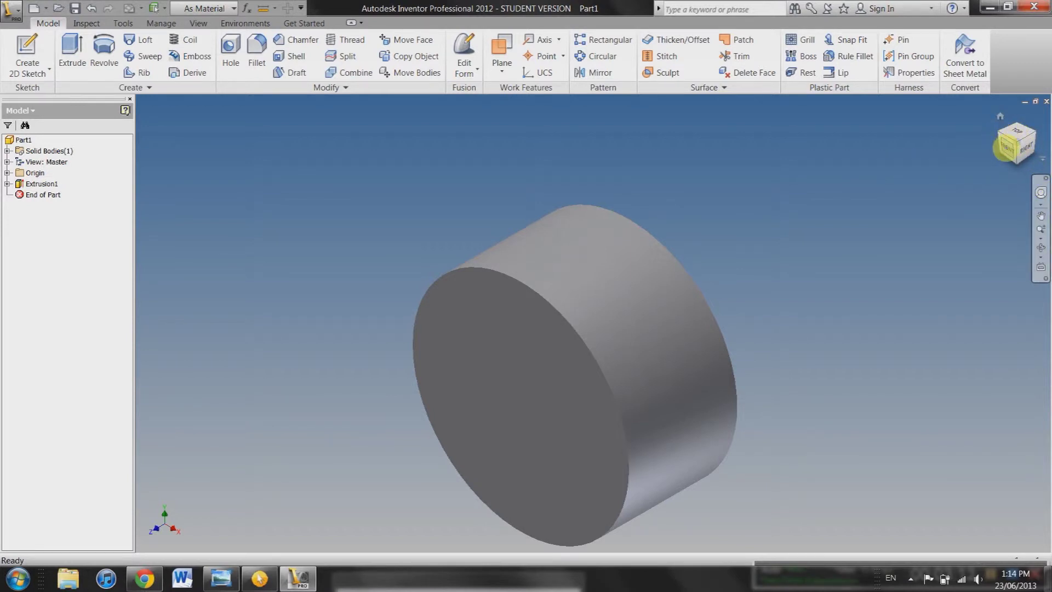
# Step: View the cylinder from the front, from the right side and from the isometric corner
pyautogui.click(1011, 145)
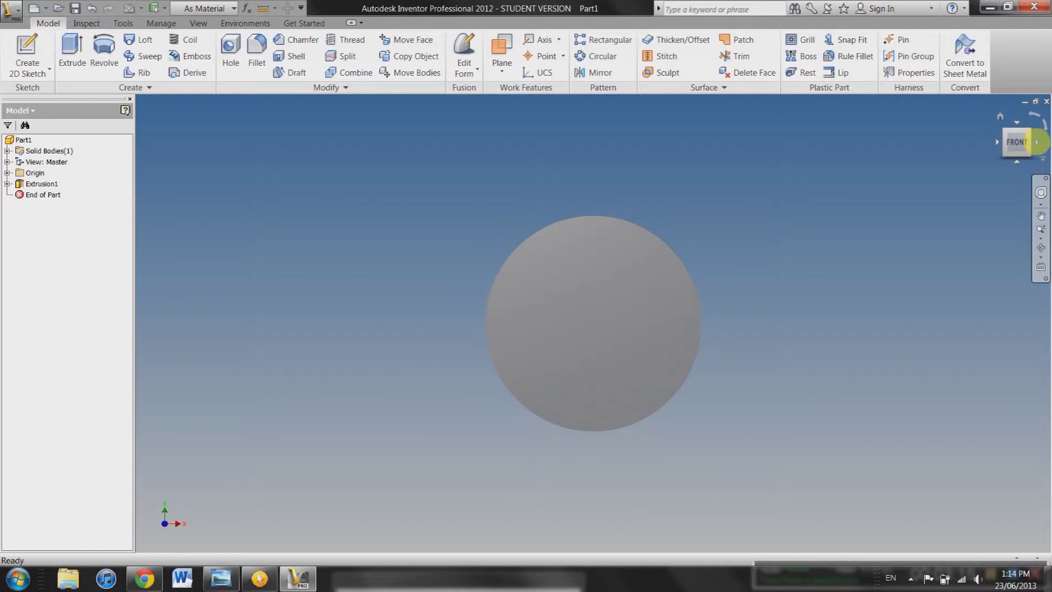
pyautogui.click(1036, 142)
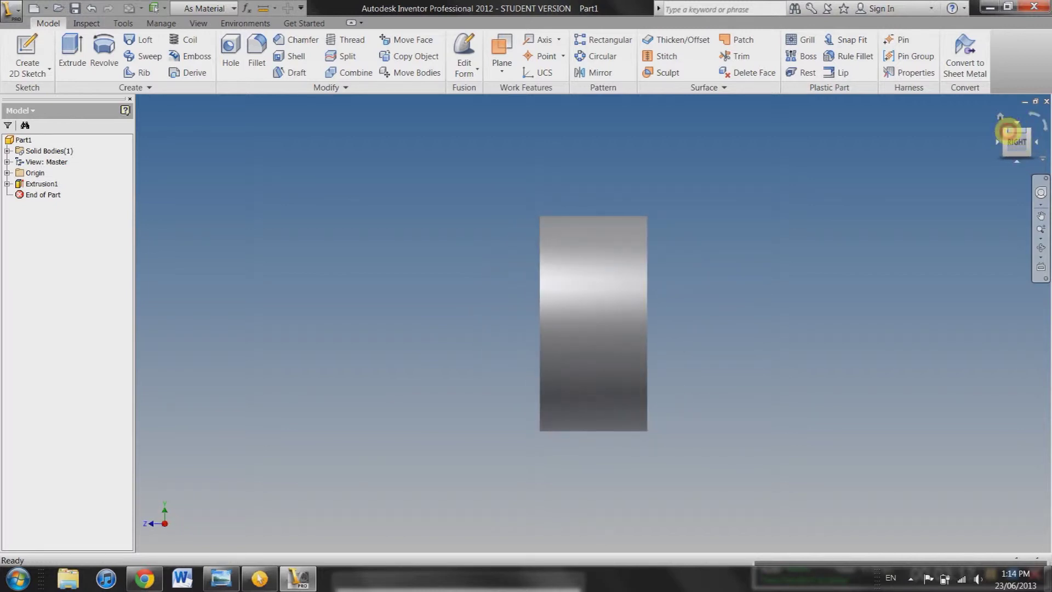
pyautogui.click(1005, 142)
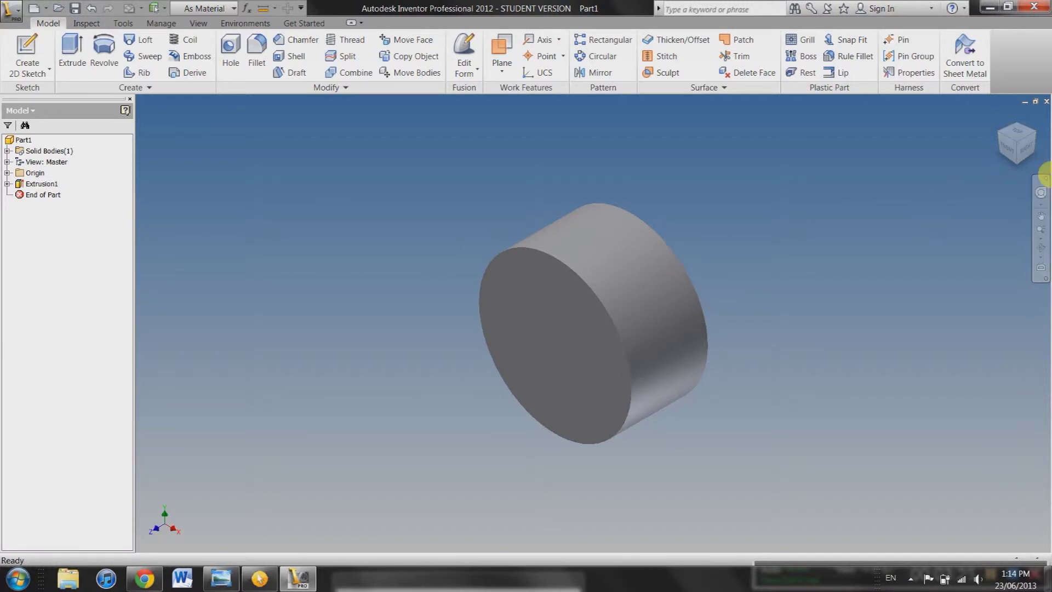
# Step: Switch the view to perspective projection and return it to orthographic
pyautogui.rightClick(1040, 151)
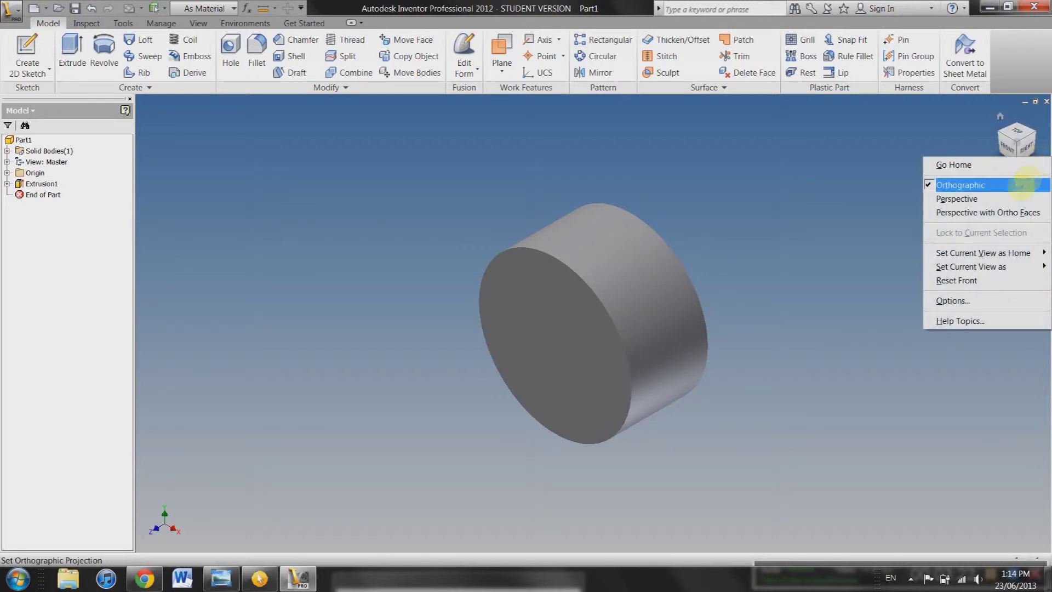
pyautogui.click(998, 199)
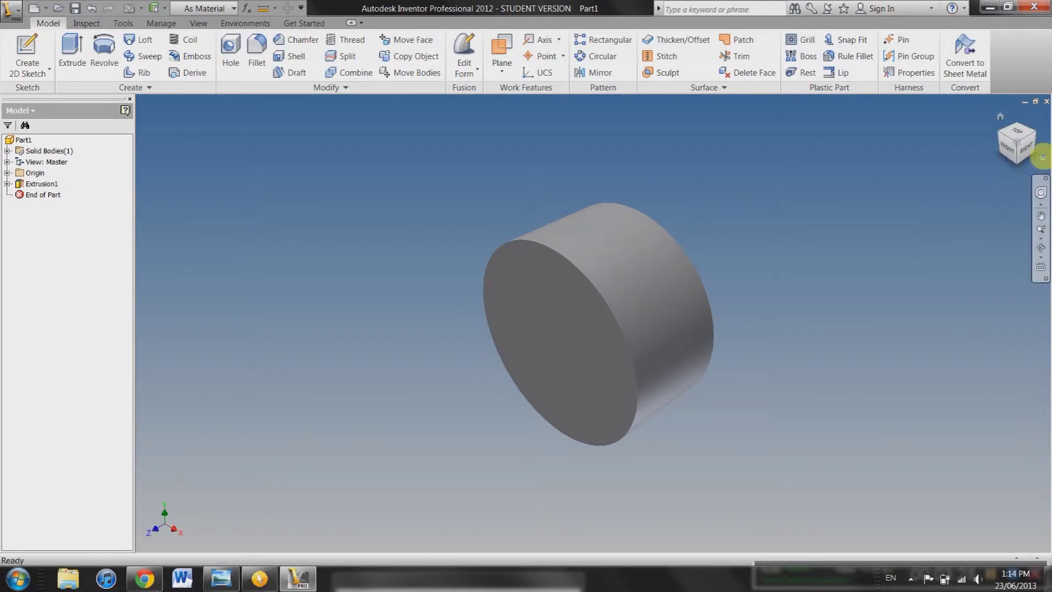
pyautogui.rightClick(1032, 171)
pyautogui.click(992, 185)
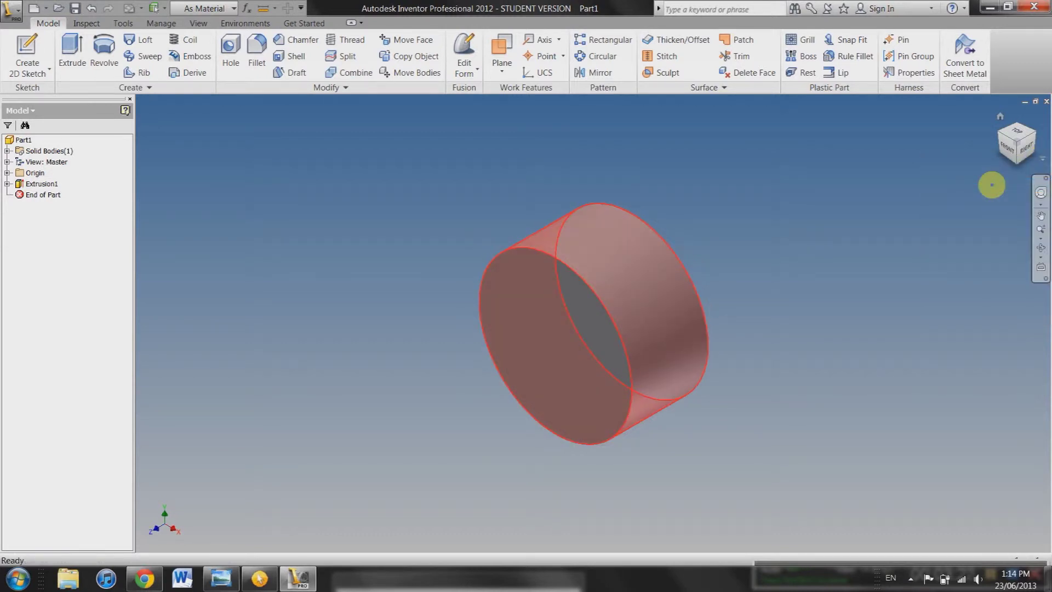
# Step: Orbit the cylinder with the navigation wheel to look at it nearly front-on
pyautogui.click(1041, 196)
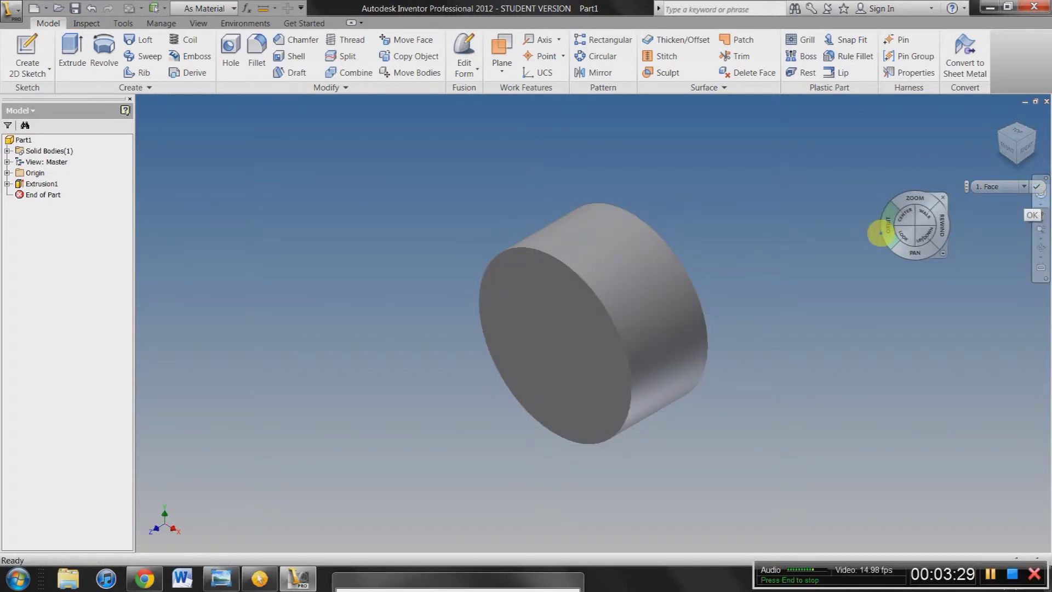
pyautogui.moveTo(883, 228)
pyautogui.mouseDown()
pyautogui.moveTo(855, 205)
pyautogui.moveTo(930, 201)
pyautogui.moveTo(793, 261)
pyautogui.moveTo(797, 248)
pyautogui.moveTo(930, 207)
pyautogui.moveTo(888, 190)
pyautogui.moveTo(942, 228)
pyautogui.moveTo(868, 247)
pyautogui.mouseUp()
pyautogui.press('Escape')
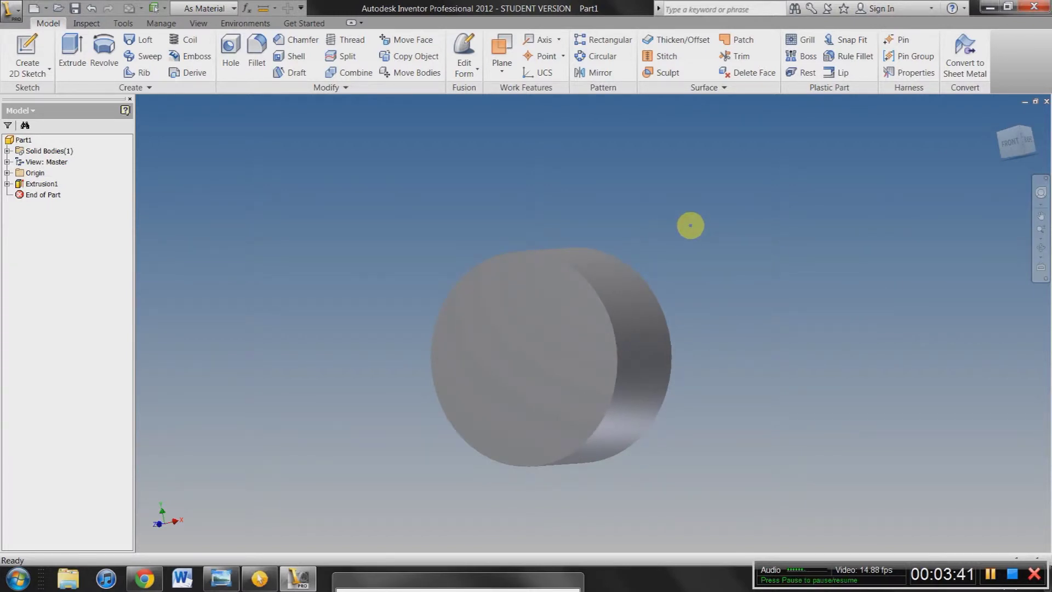
# Step: Start a new 2D sketch on the cylinder's front circular face
pyautogui.press('F4')
pyautogui.moveTo(608, 228); pyautogui.dragTo(585, 303)
pyautogui.press('F2')
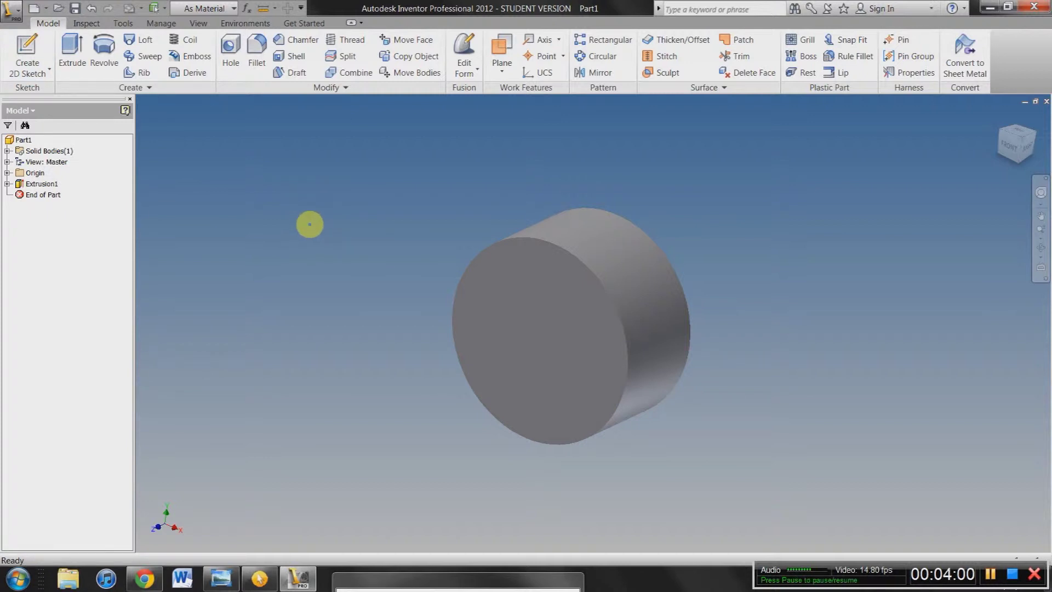
pyautogui.rightClick(309, 224)
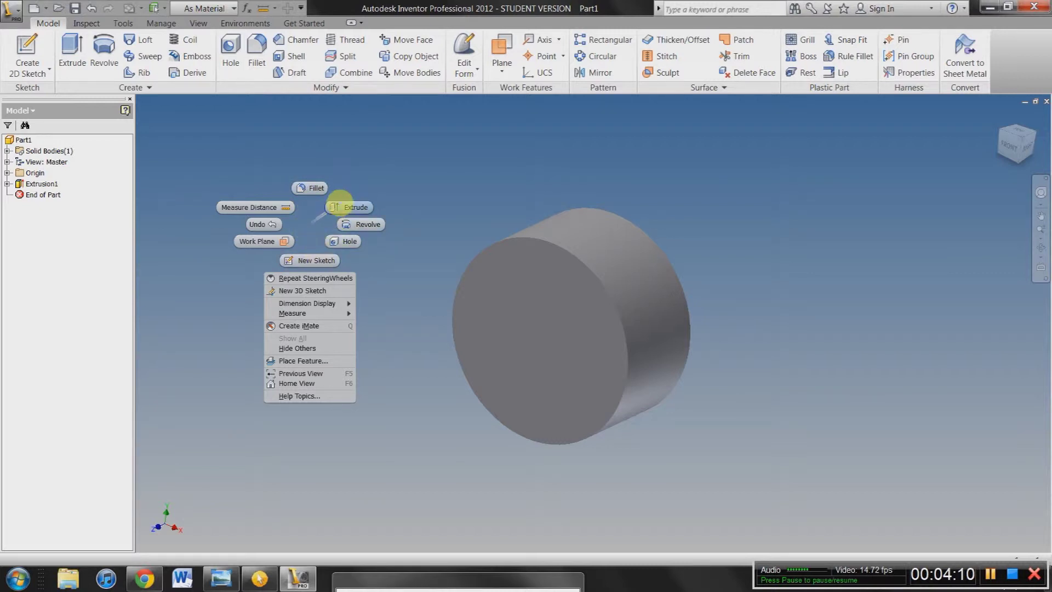
pyautogui.click(312, 260)
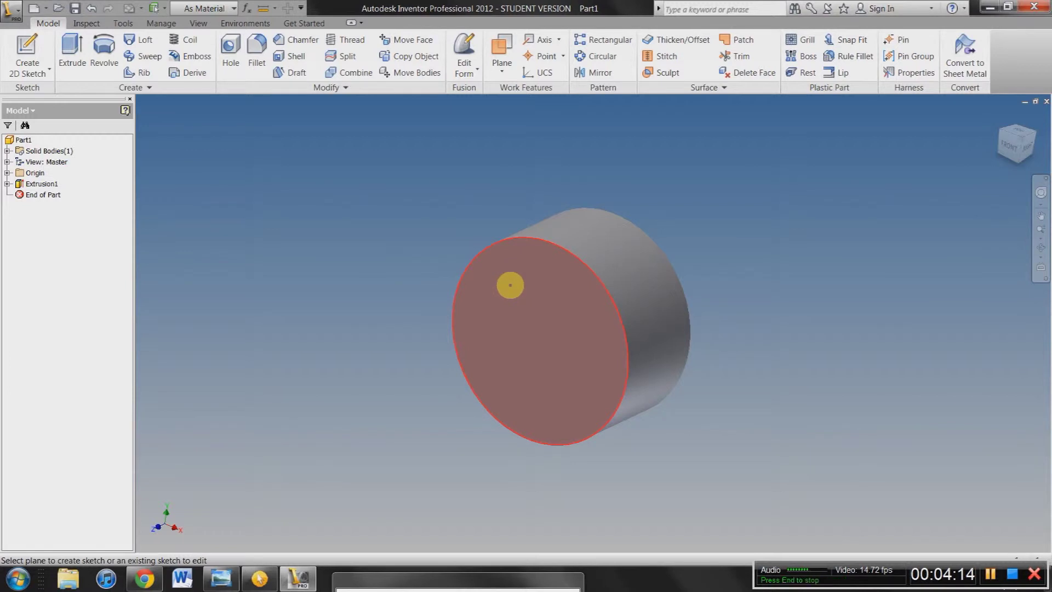
pyautogui.click(511, 285)
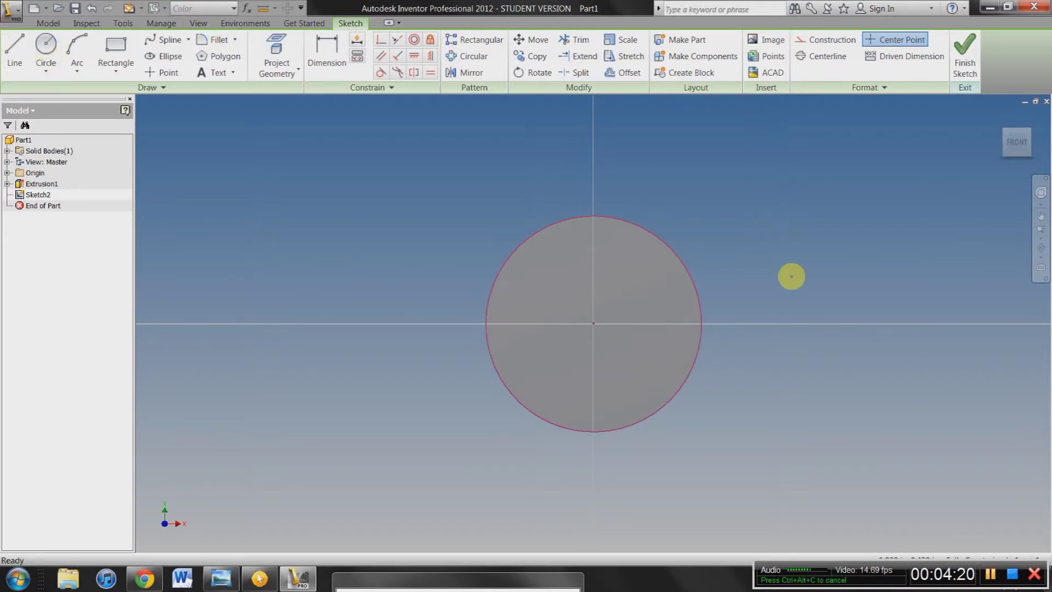
# Step: Draw a small two-point rectangle around the centre of the circular face and finish the sketch
pyautogui.click(109, 46)
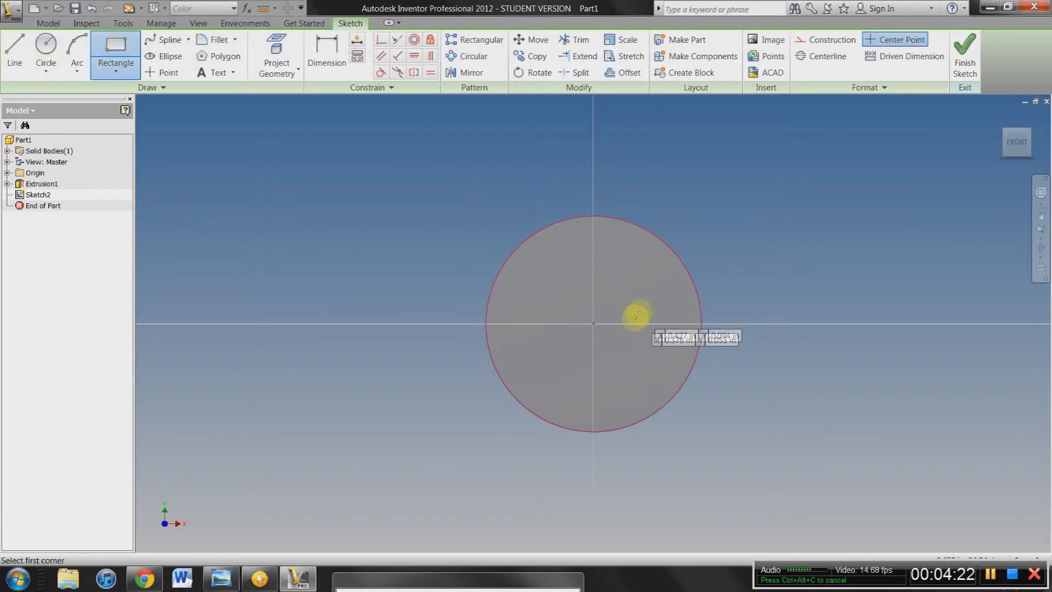
pyautogui.click(561, 287)
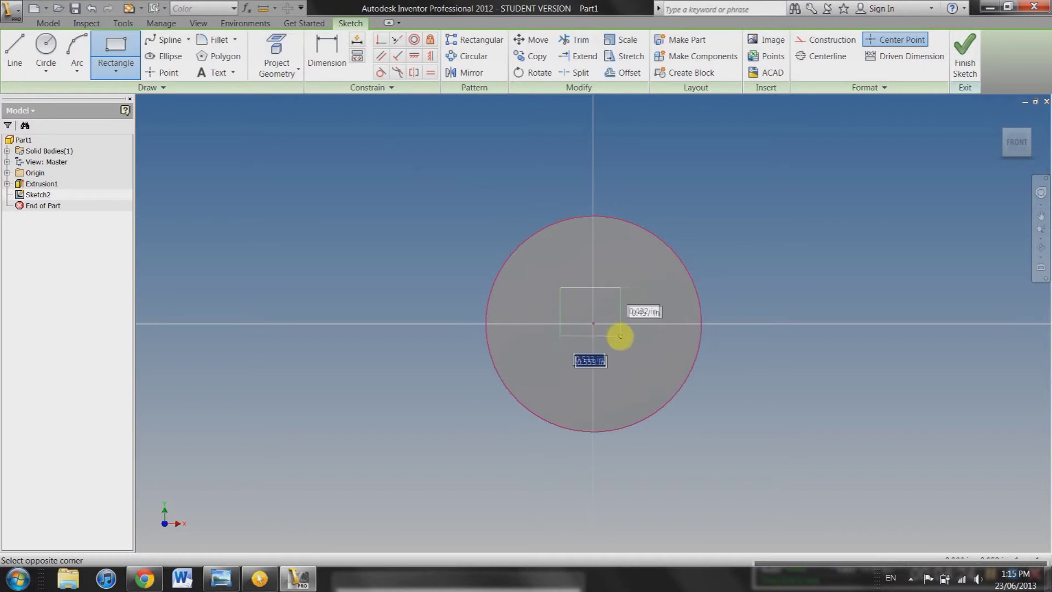
pyautogui.click(639, 363)
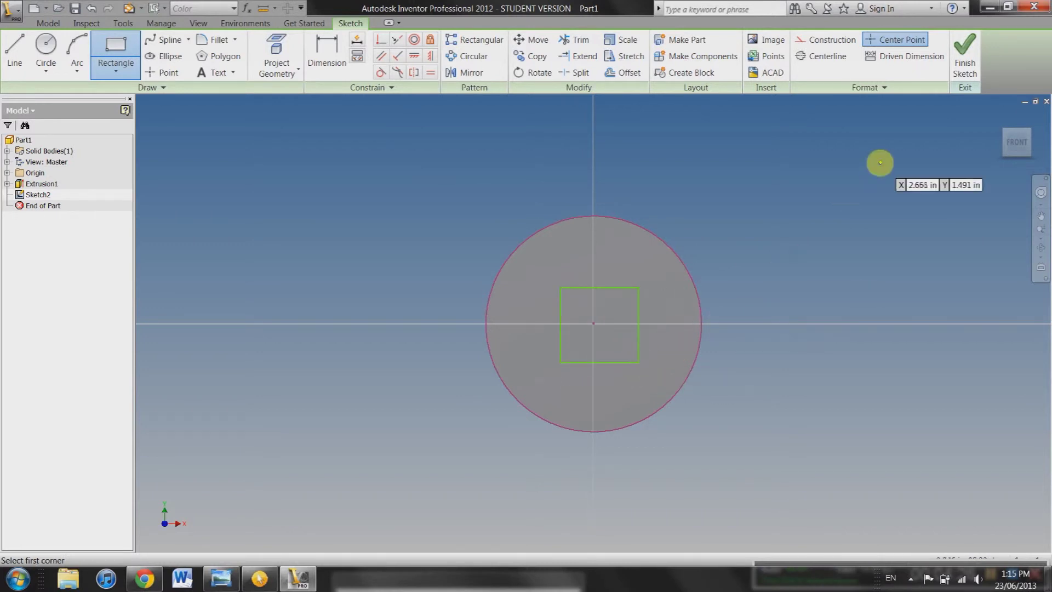
pyautogui.click(965, 54)
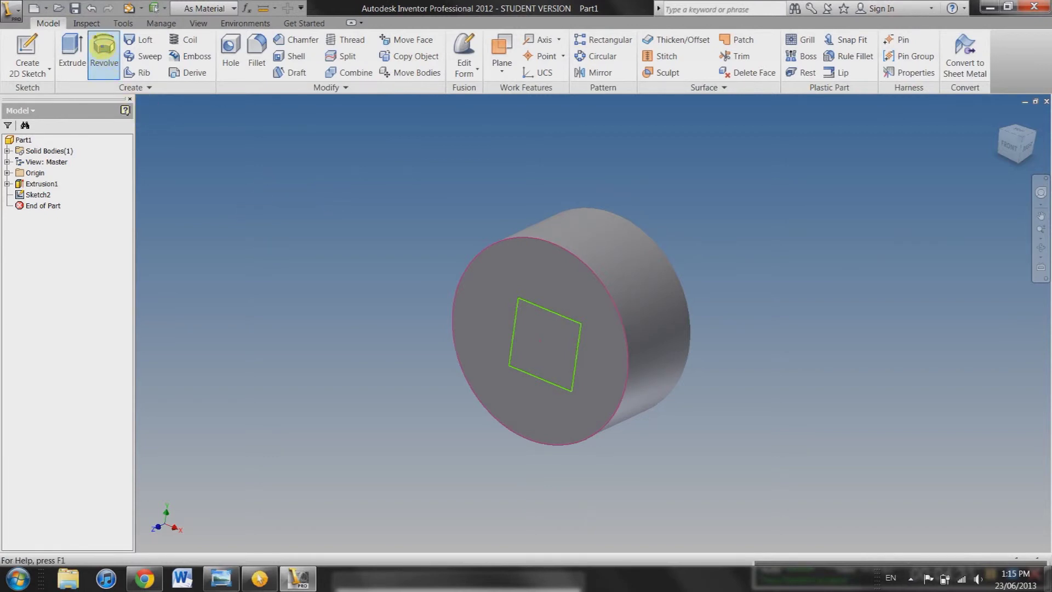
# Step: Set up an extruded cut of the rectangular profile in Direction 2, into the cylinder, with a distance of 2 in
pyautogui.click(72, 52)
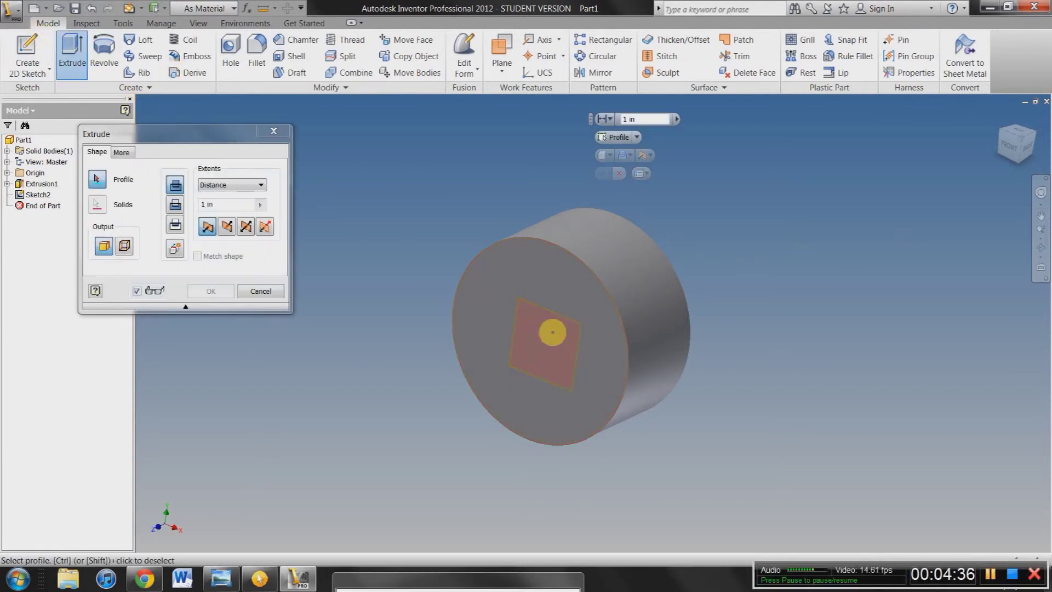
pyautogui.click(548, 331)
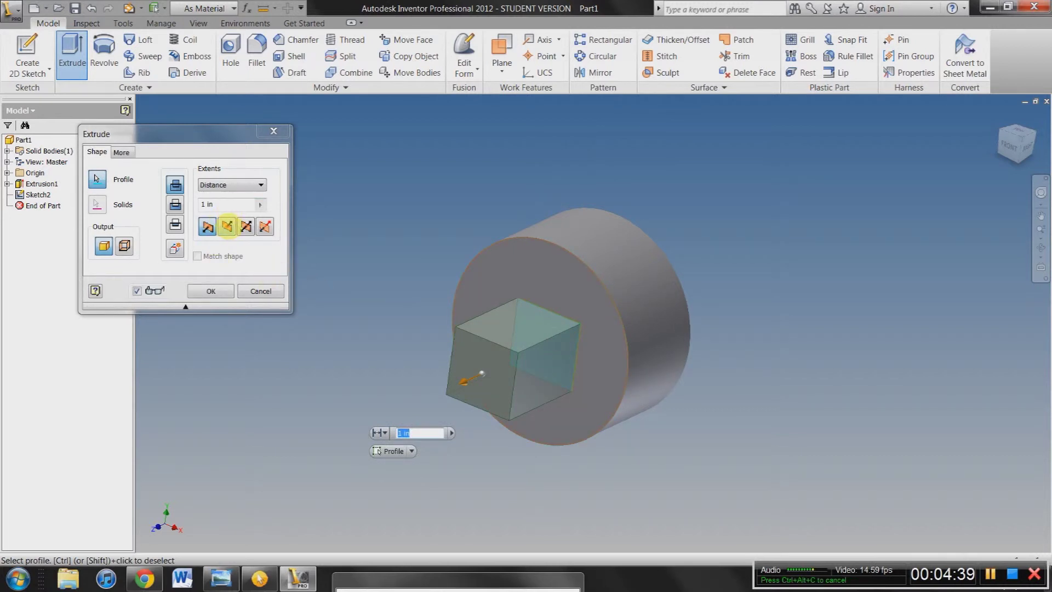
pyautogui.click(227, 226)
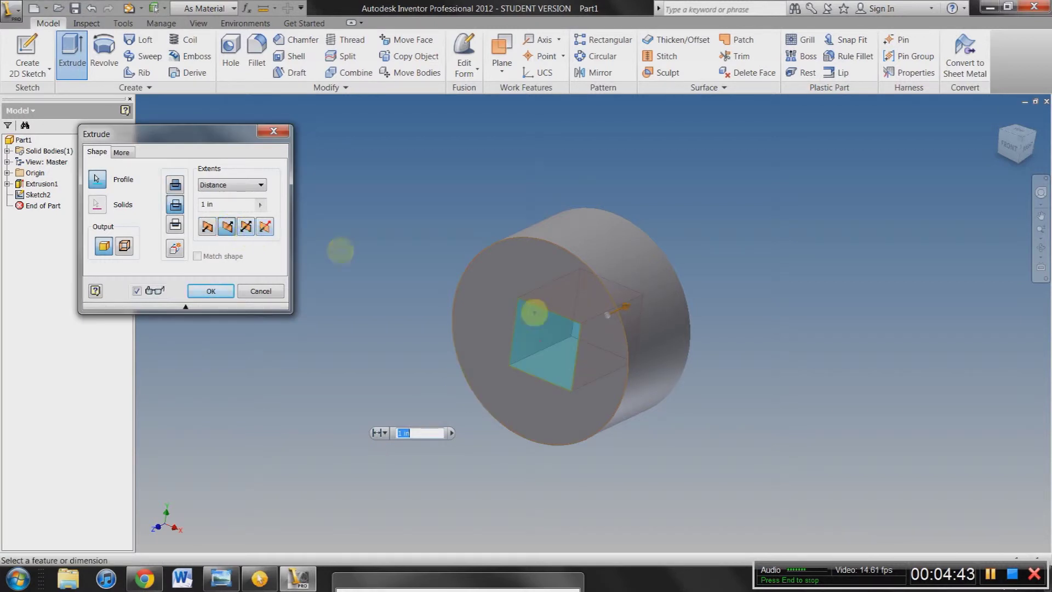
pyautogui.press('F4')
pyautogui.moveTo(606, 362); pyautogui.dragTo(561, 380)
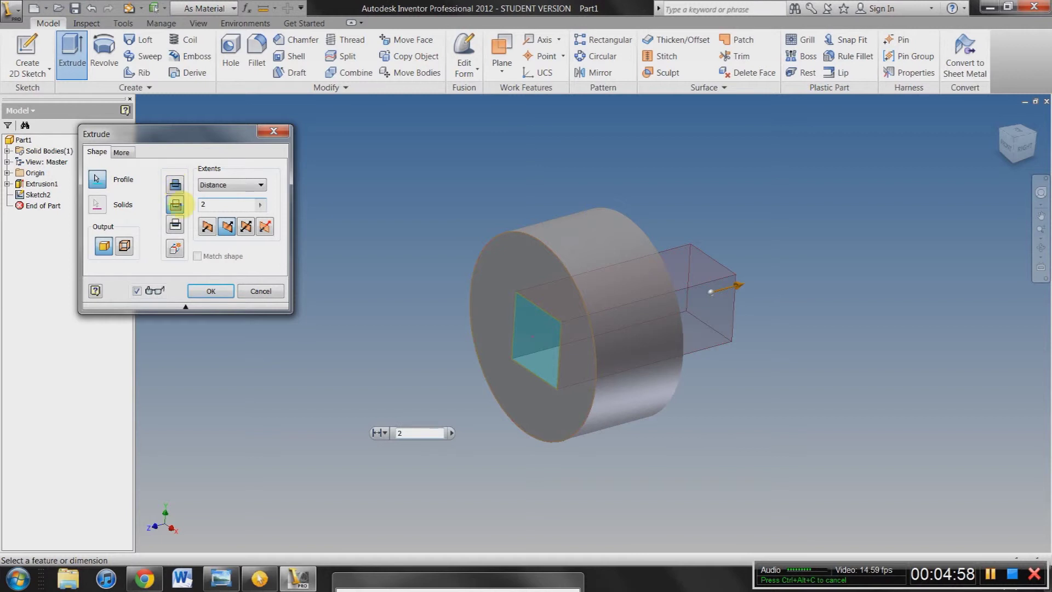
# Step: Preview the rectangle's extrusion as a join and as an intersection with the cylinder
pyautogui.click(175, 186)
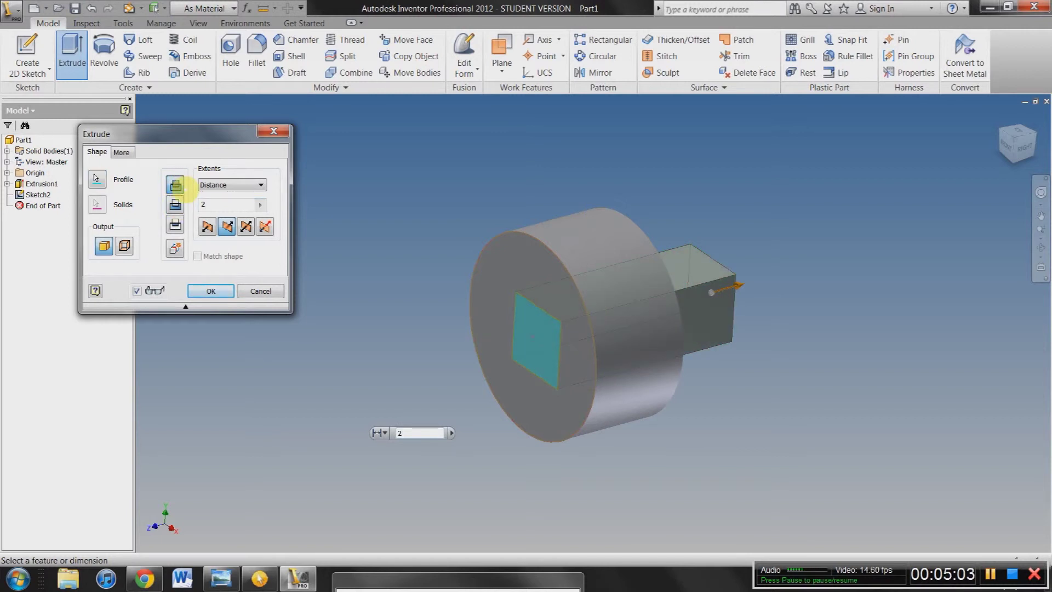
pyautogui.keyDown('shift'); pyautogui.moveTo(688, 427); pyautogui.dragTo(636, 430, button='middle'); pyautogui.keyUp('shift')
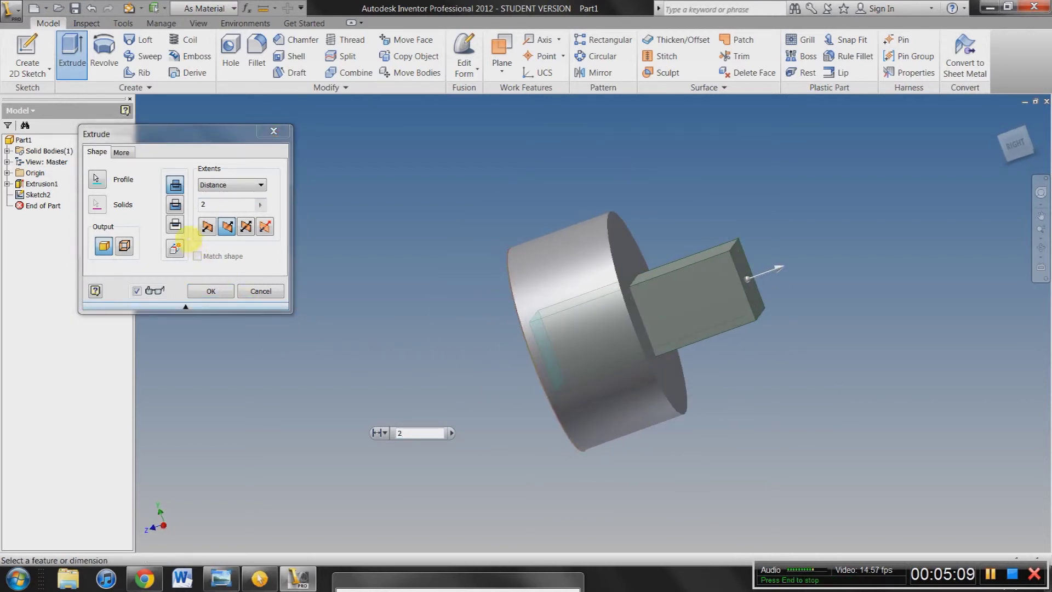
pyautogui.click(175, 225)
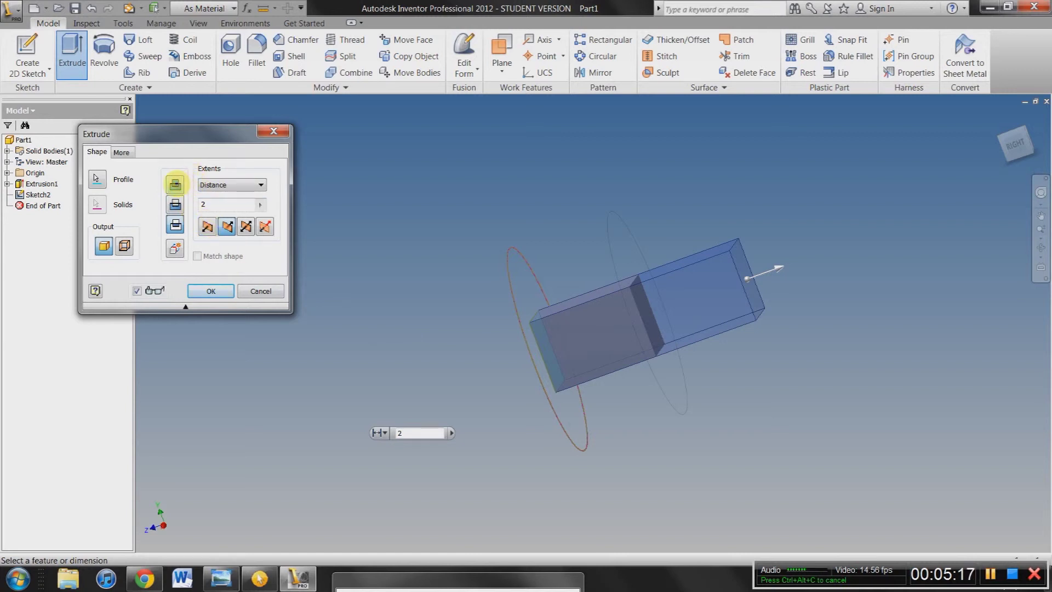
pyautogui.click(175, 185)
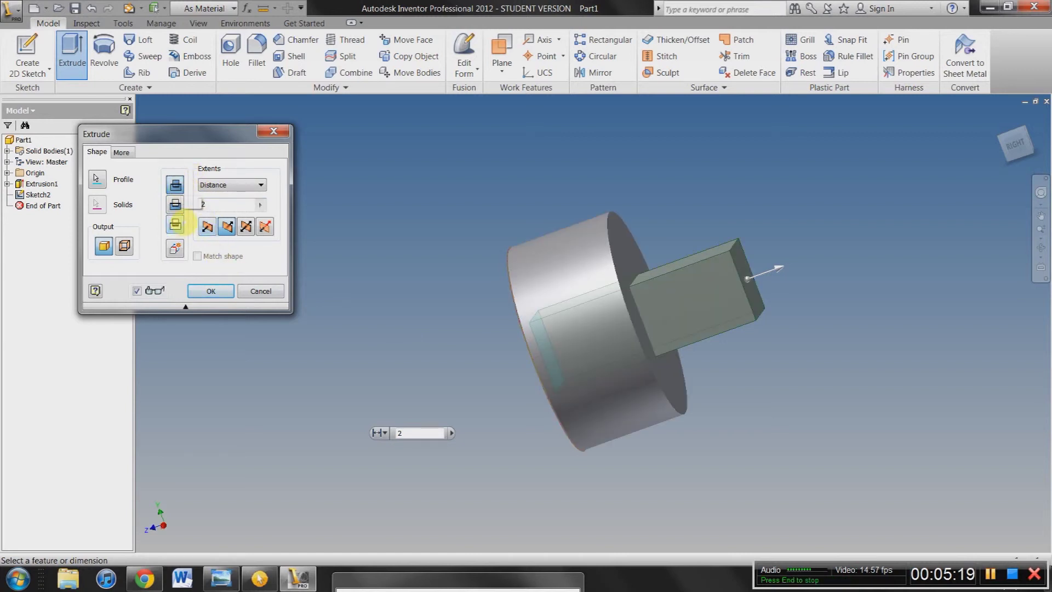
# Step: Apply the rectangle's extrusion as a cut to make a rectangular hole through the cylinder
pyautogui.click(175, 205)
pyautogui.click(210, 291)
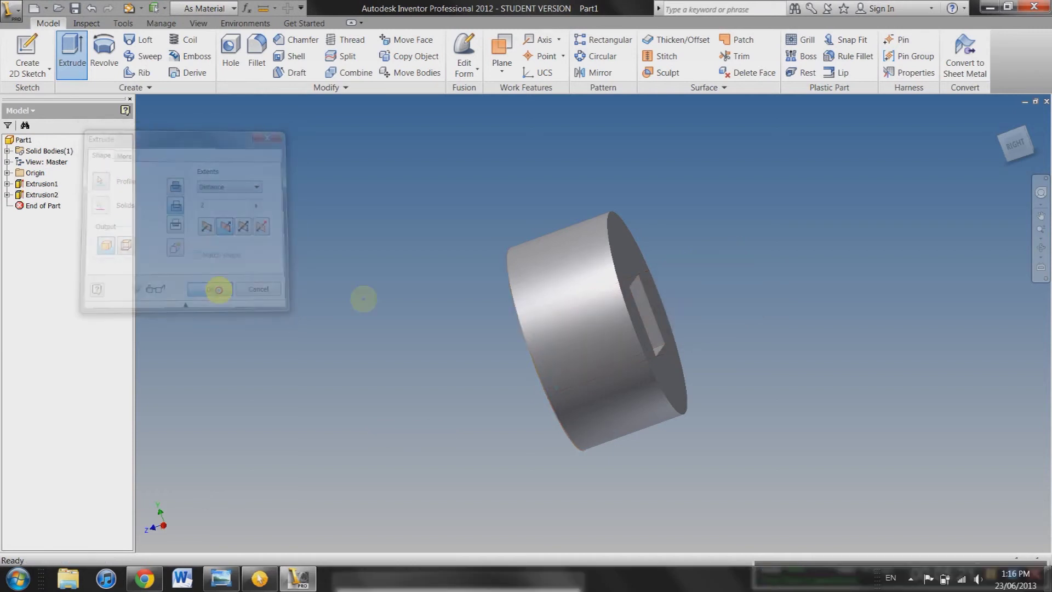
pyautogui.press('F4')
pyautogui.moveTo(514, 360); pyautogui.dragTo(558, 342)
pyautogui.press('Escape')
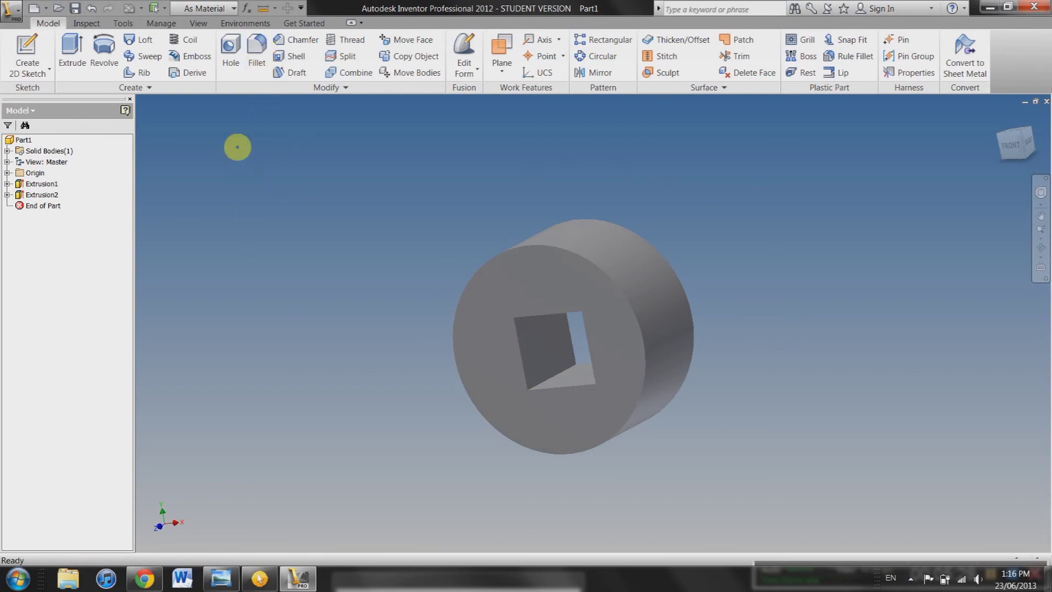
pyautogui.click(255, 55)
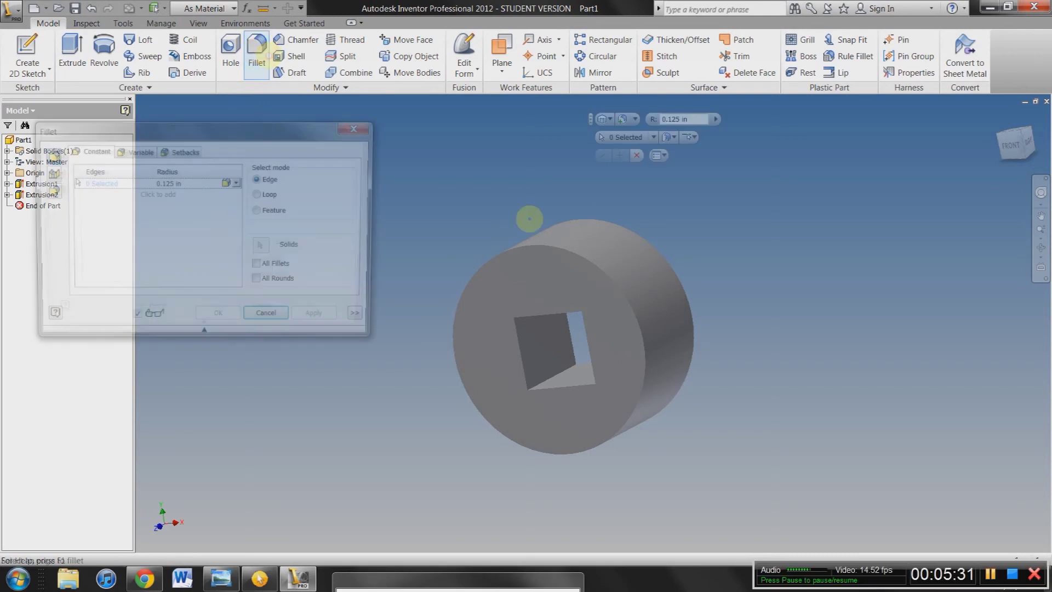
pyautogui.click(601, 271)
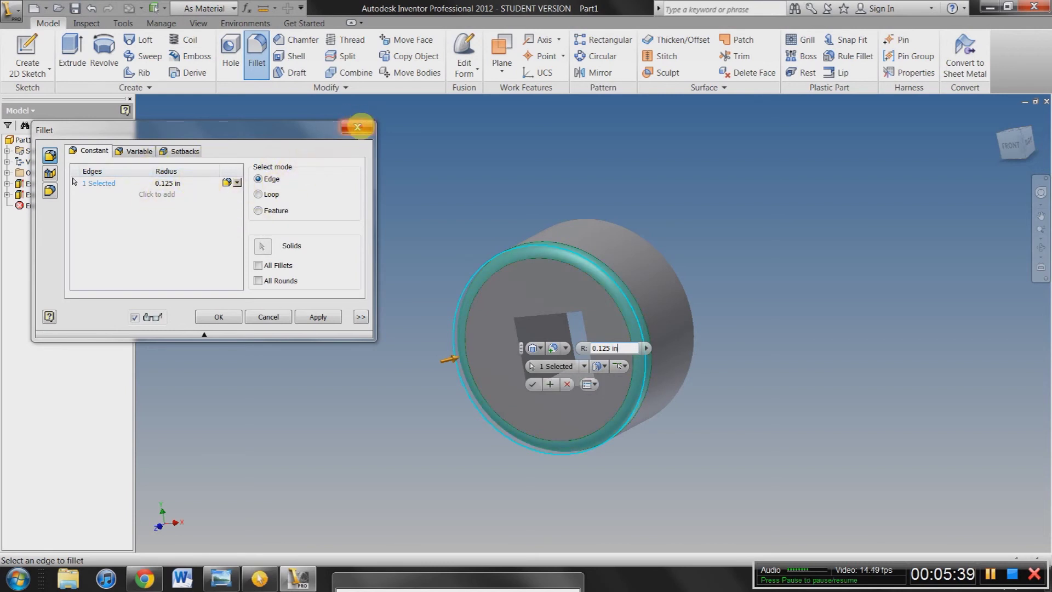
pyautogui.click(357, 128)
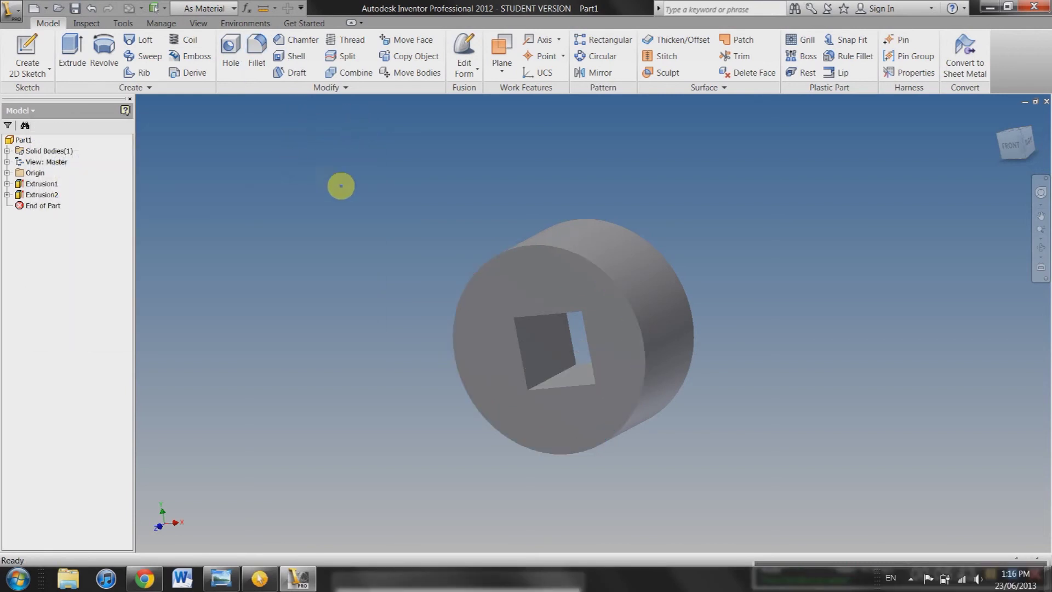